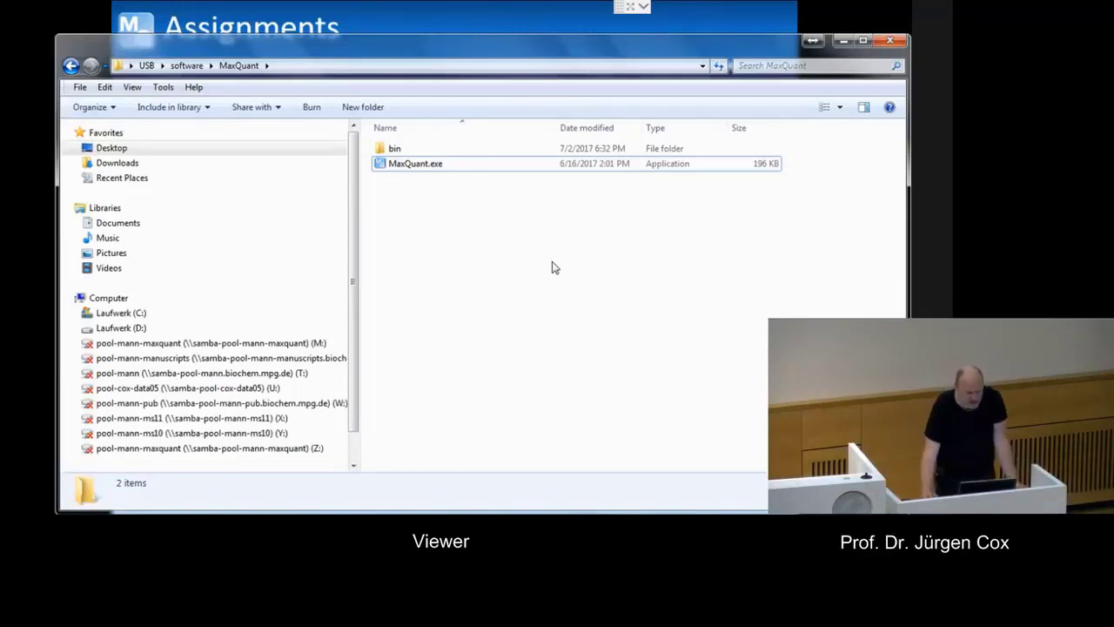
# Step: Launch MaxQuant and load the parameter file mqpar.xml from USB\data\Practical I\Label-free proteome on the Desktop
pyautogui.doubleClick(459, 168)
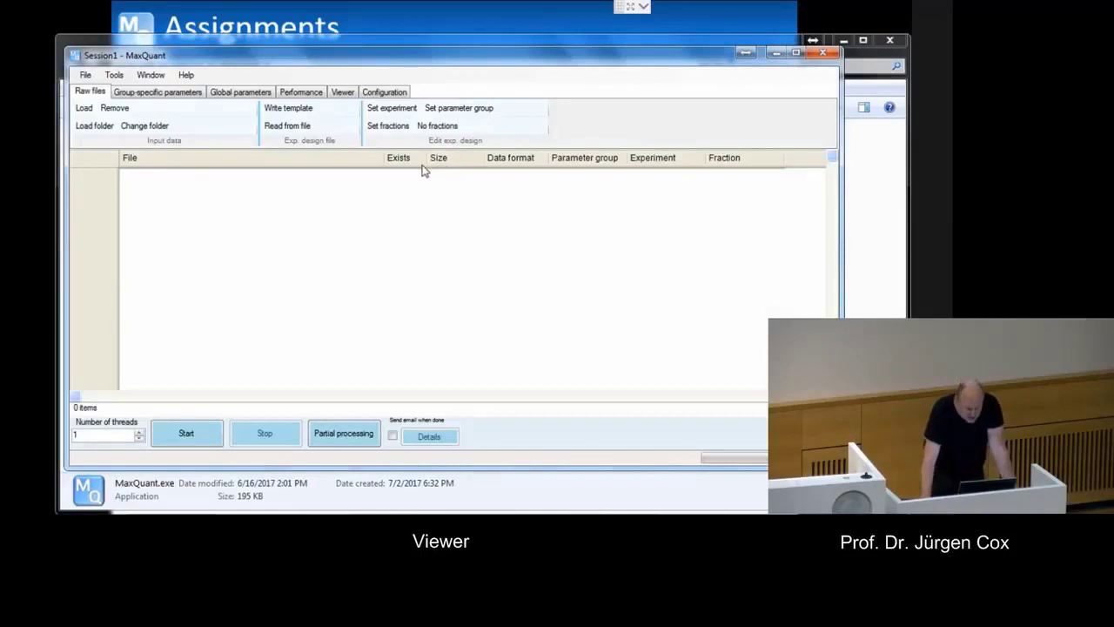
pyautogui.click(87, 76)
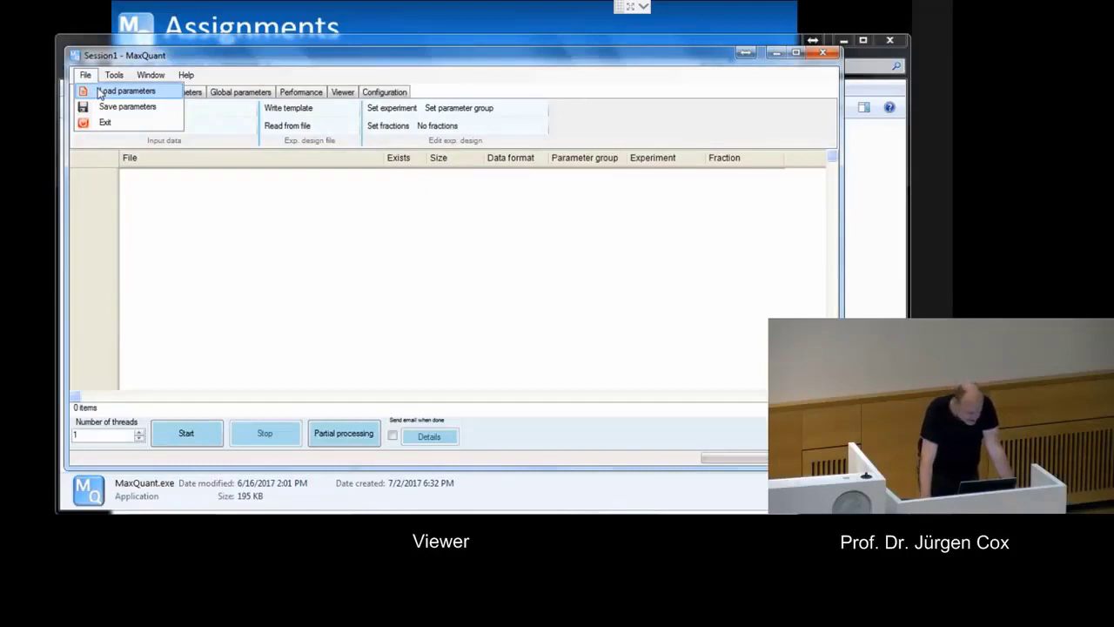
pyautogui.click(100, 91)
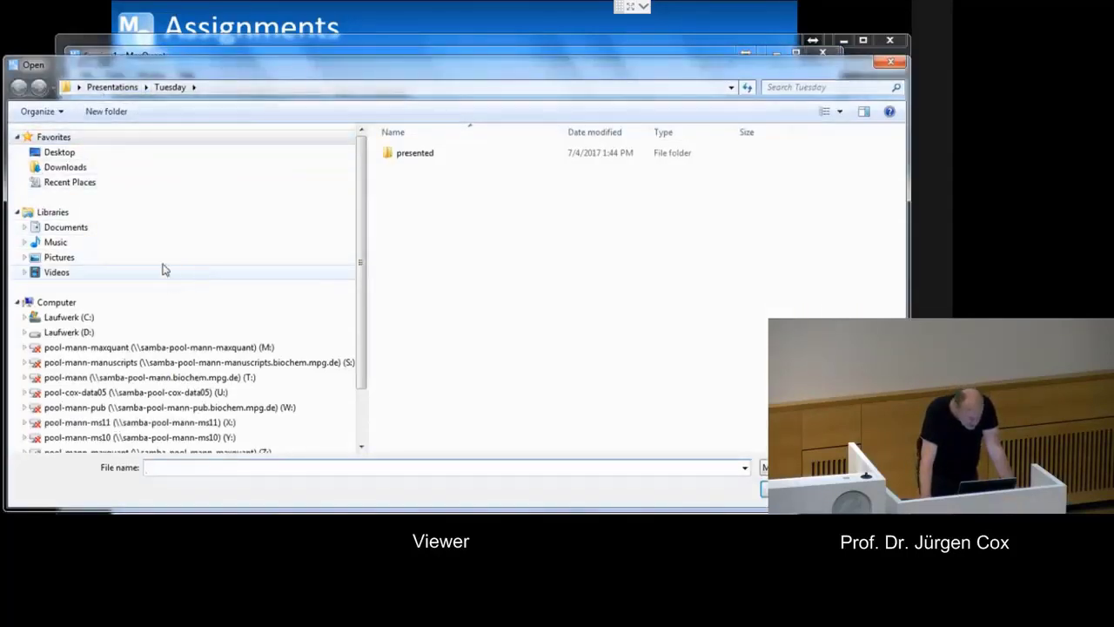
pyautogui.click(156, 160)
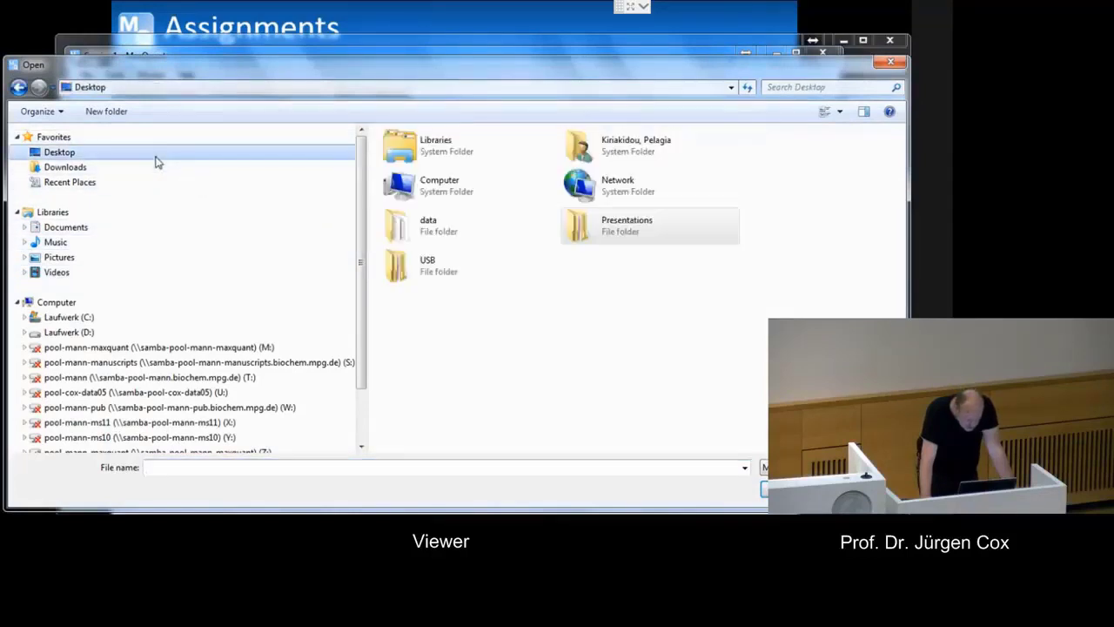
pyautogui.click(427, 263)
pyautogui.doubleClick(427, 263)
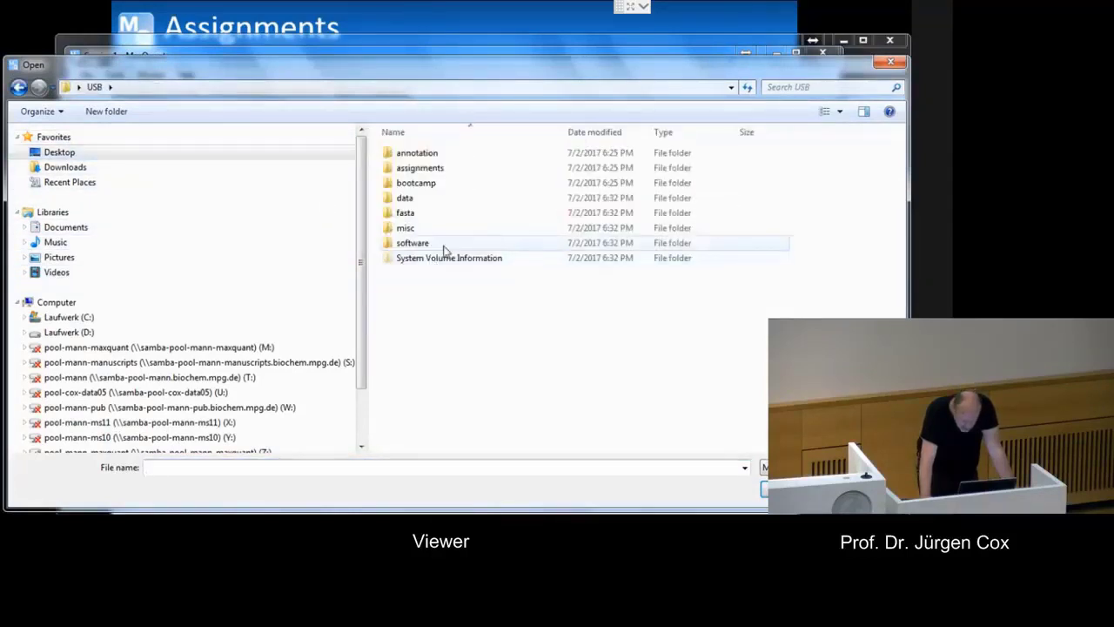
pyautogui.doubleClick(423, 199)
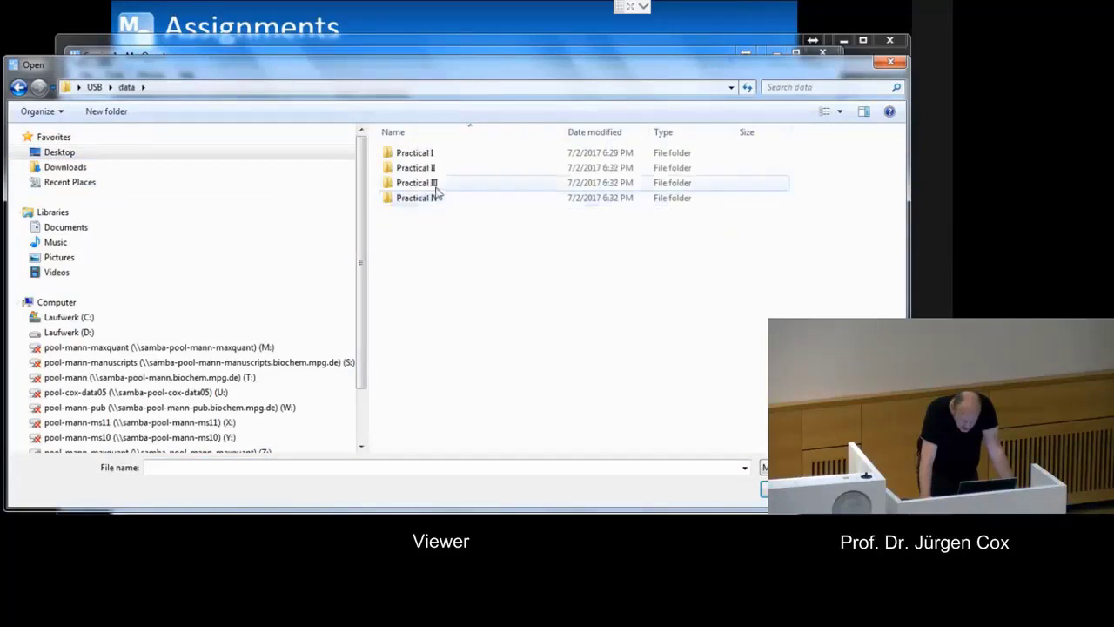
pyautogui.doubleClick(423, 158)
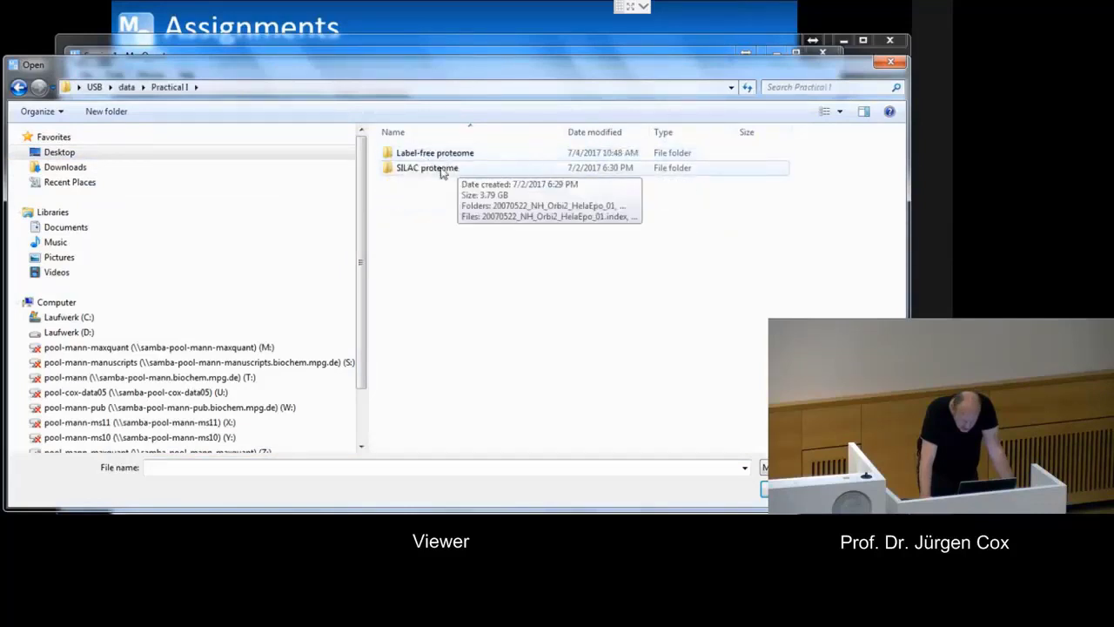
pyautogui.doubleClick(444, 159)
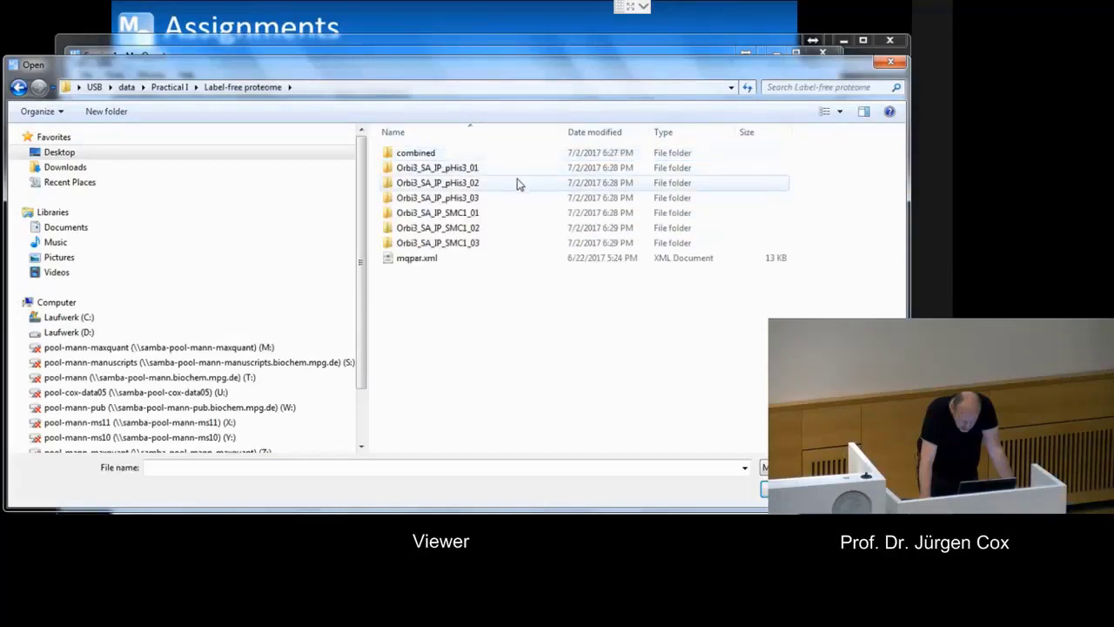
pyautogui.doubleClick(424, 260)
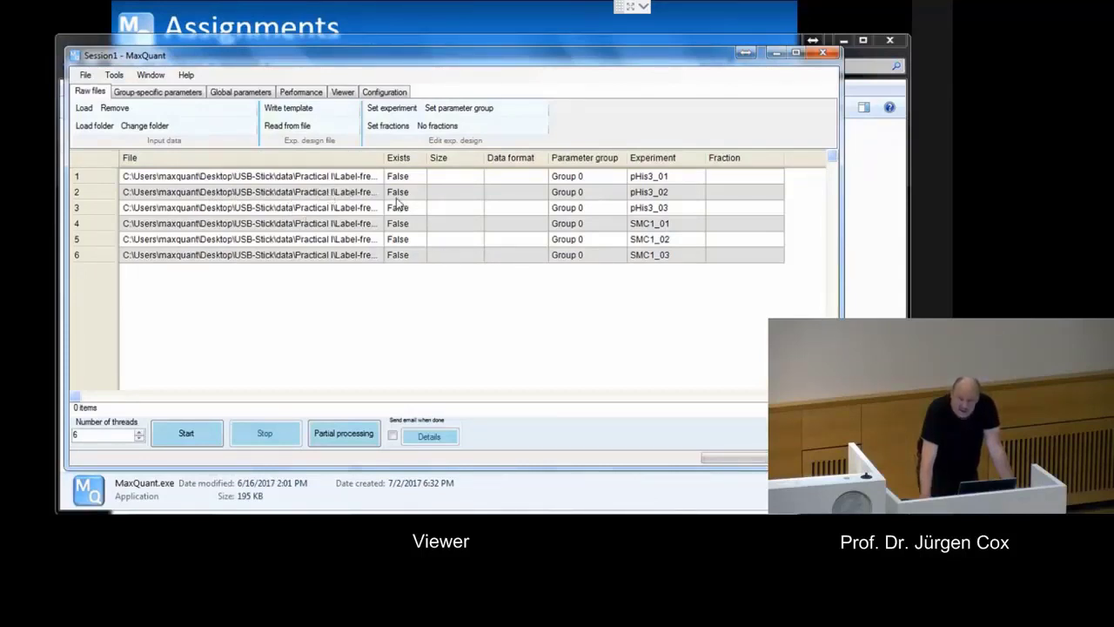
# Step: Change the folder of all six raw files to USB\data\Practical I\Label-free proteome on the Desktop
pyautogui.click(252, 179)
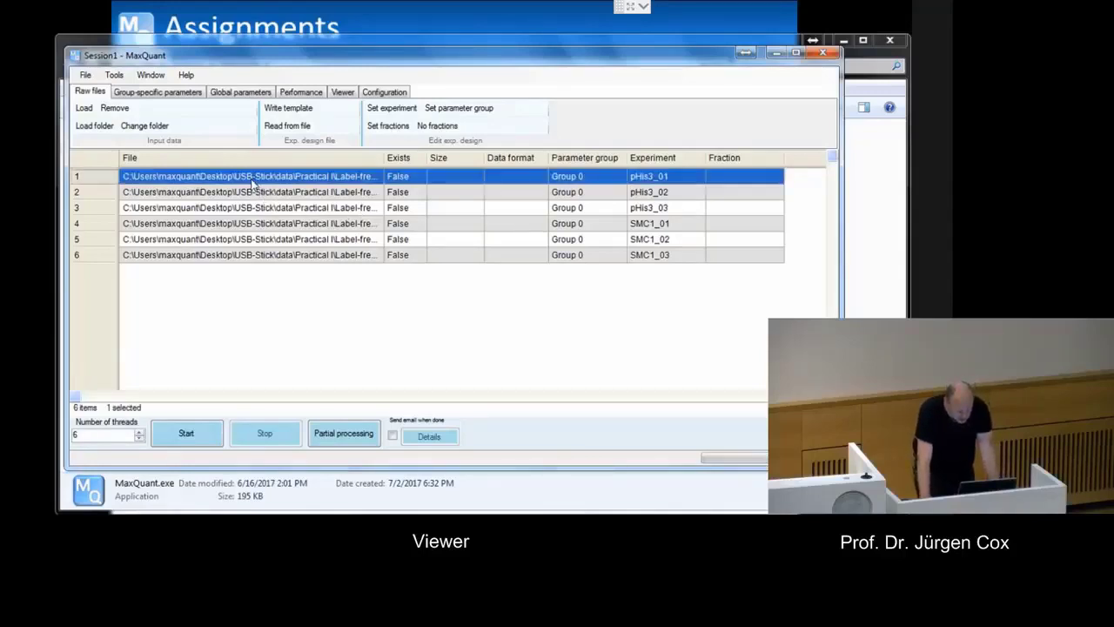
pyautogui.keyDown('shift'); pyautogui.click(258, 253); pyautogui.keyUp('shift')
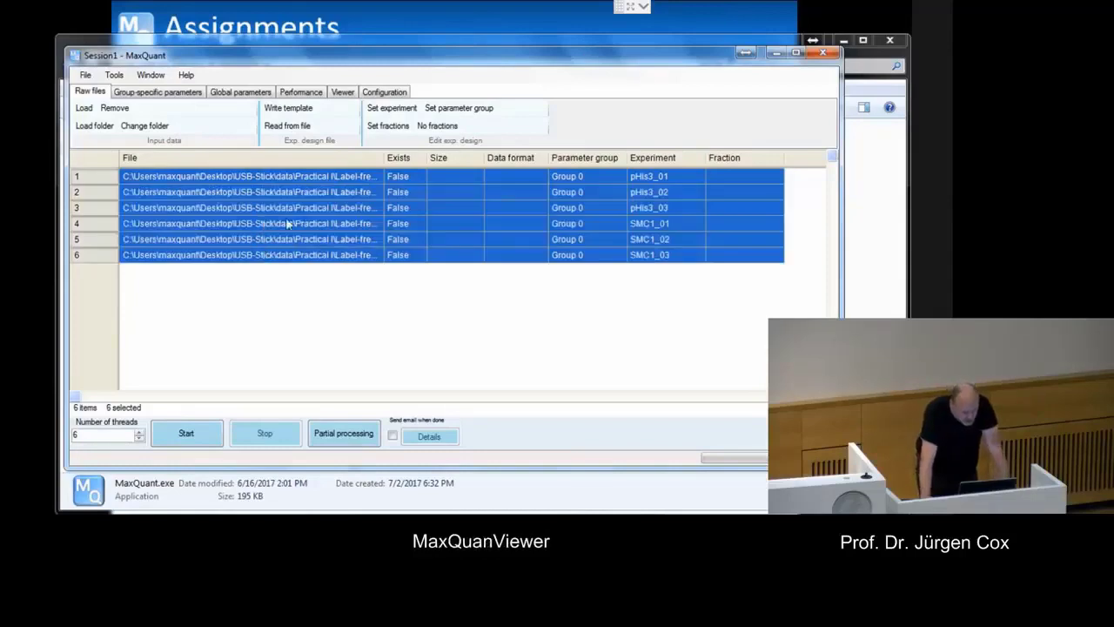
pyautogui.click(142, 131)
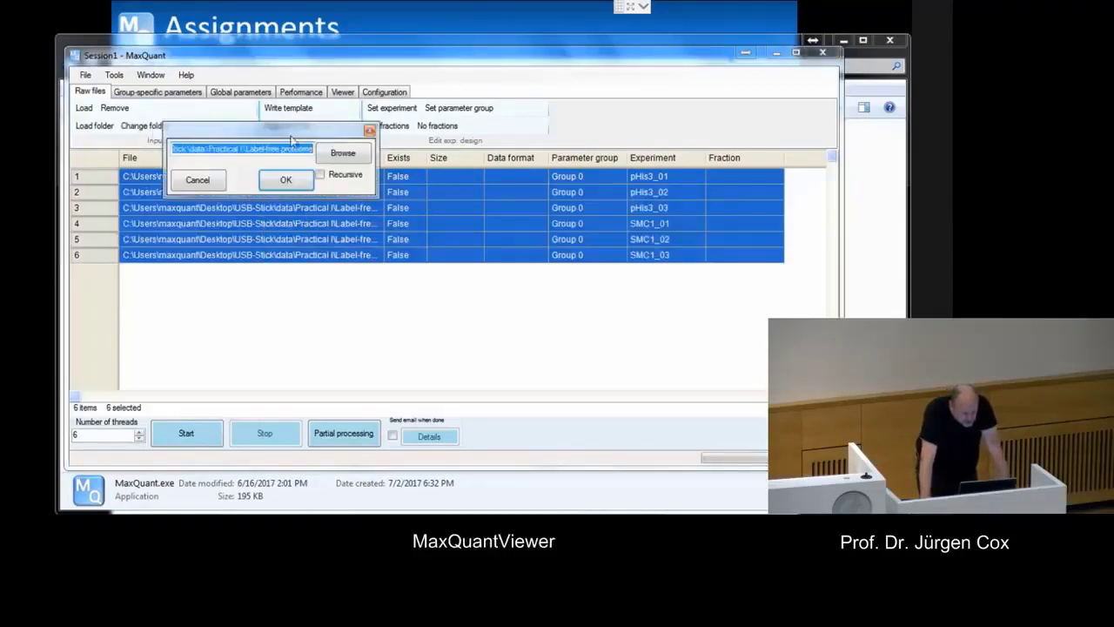
pyautogui.click(332, 158)
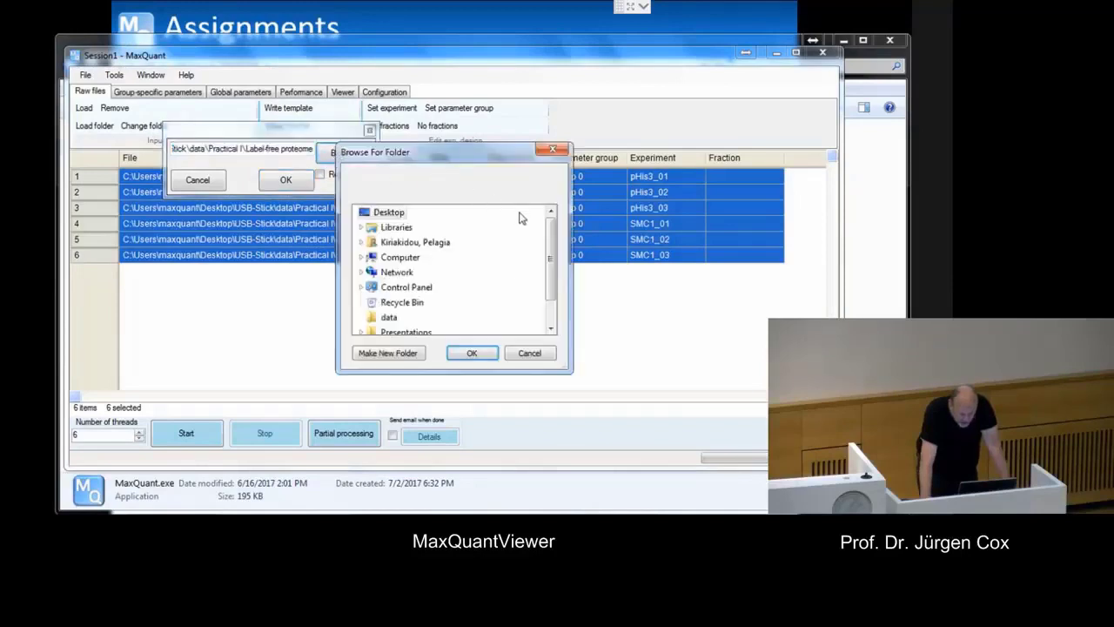
pyautogui.moveTo(551, 233)
pyautogui.mouseDown()
pyautogui.moveTo(556, 260)
pyautogui.moveTo(557, 248)
pyautogui.mouseUp()
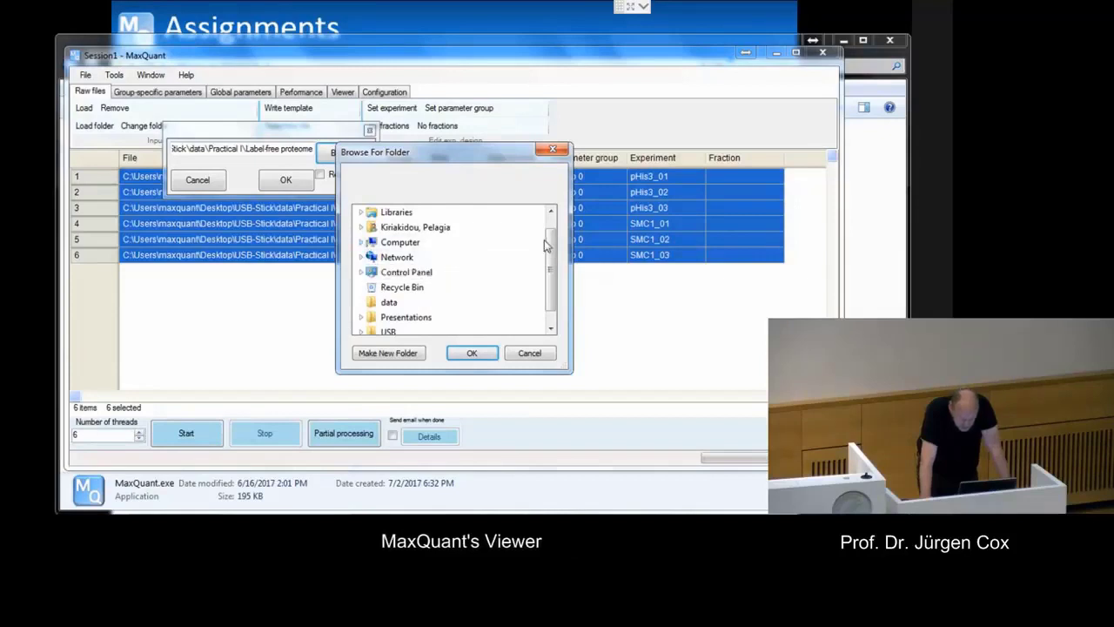
pyautogui.moveTo(551, 240); pyautogui.dragTo(552, 272)
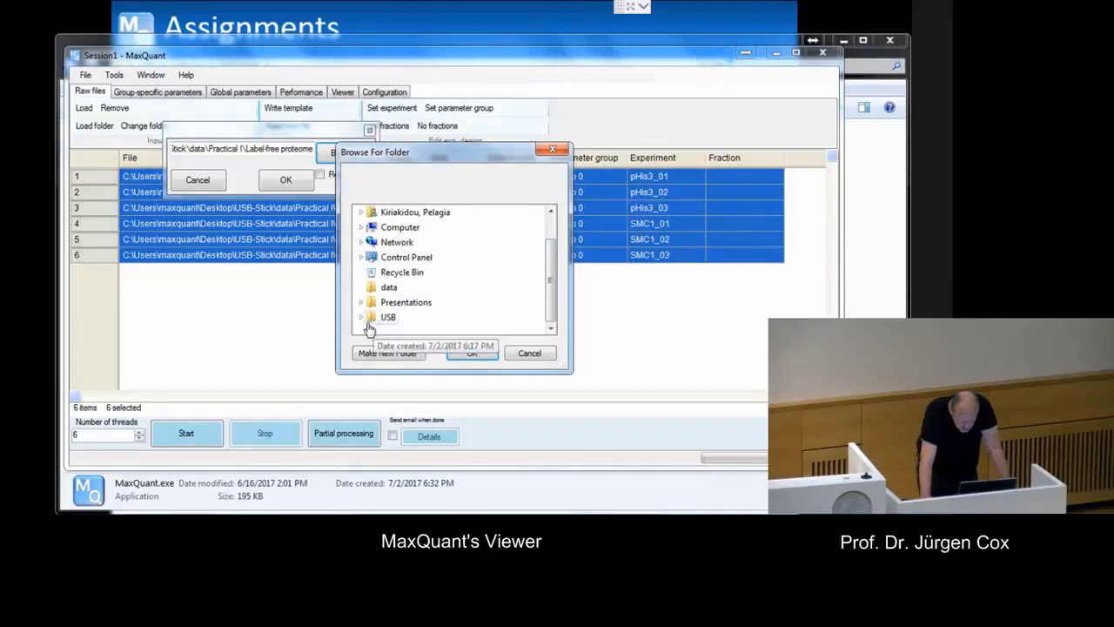
pyautogui.click(362, 317)
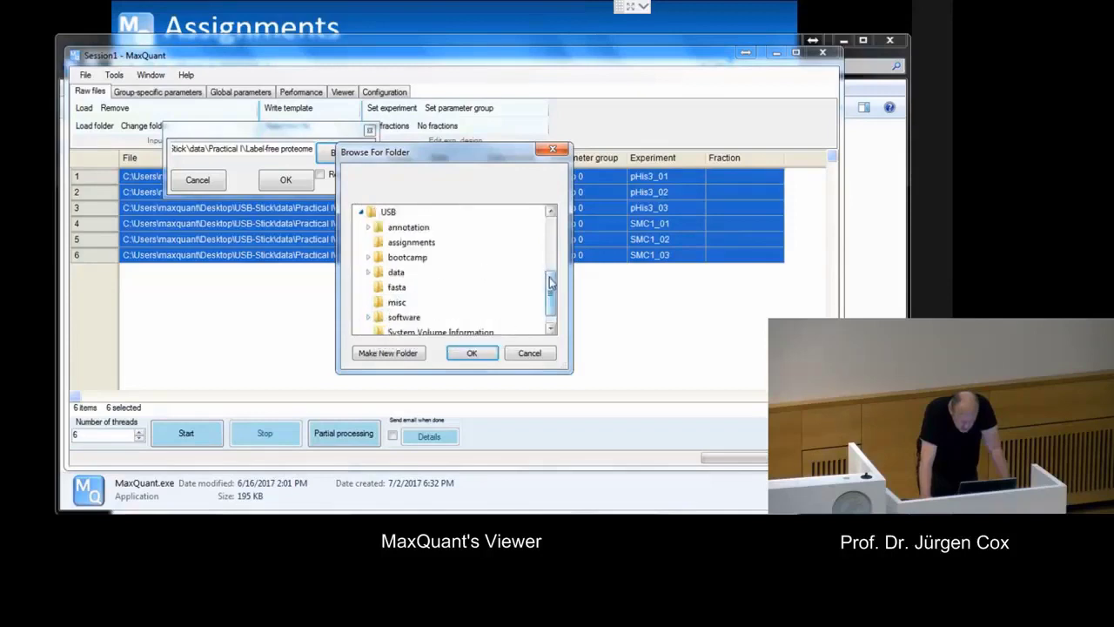
pyautogui.moveTo(549, 280); pyautogui.dragTo(550, 293)
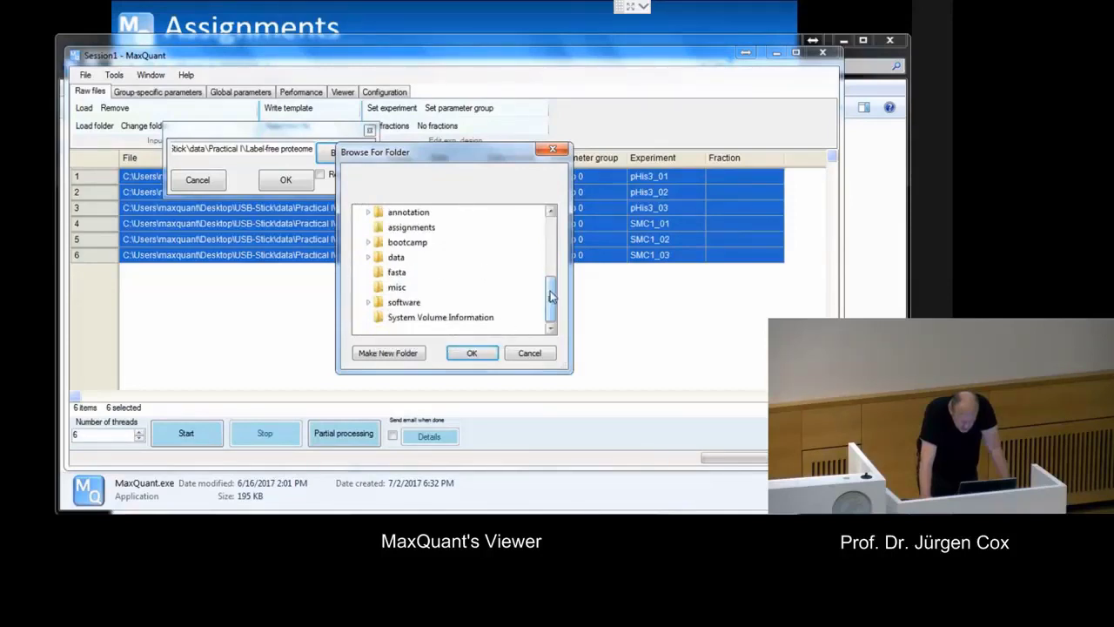
pyautogui.click(368, 258)
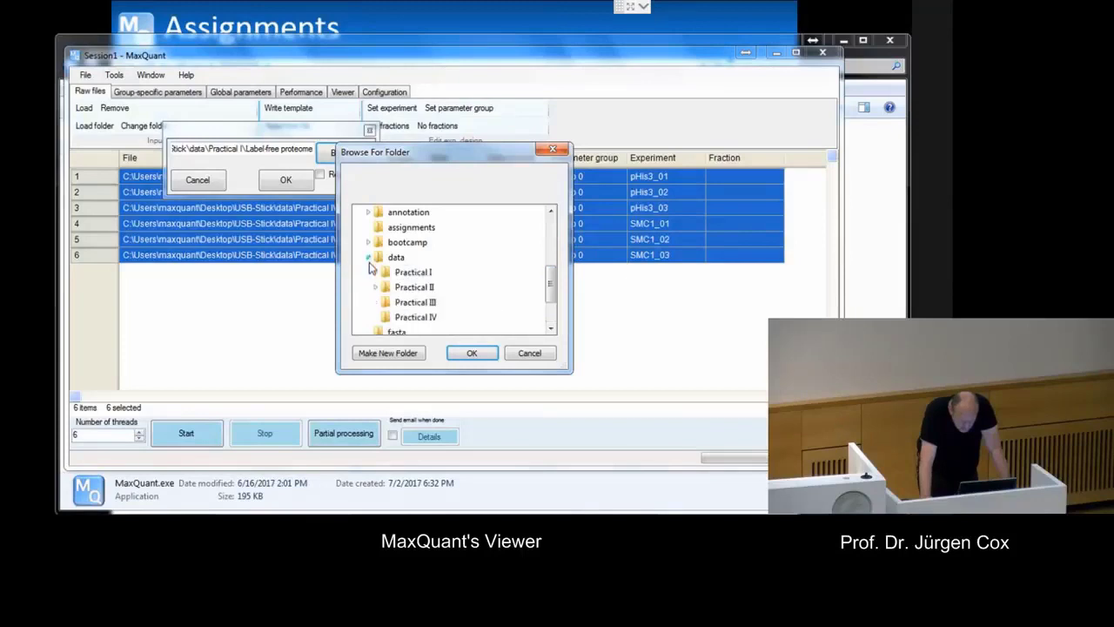
pyautogui.click(376, 272)
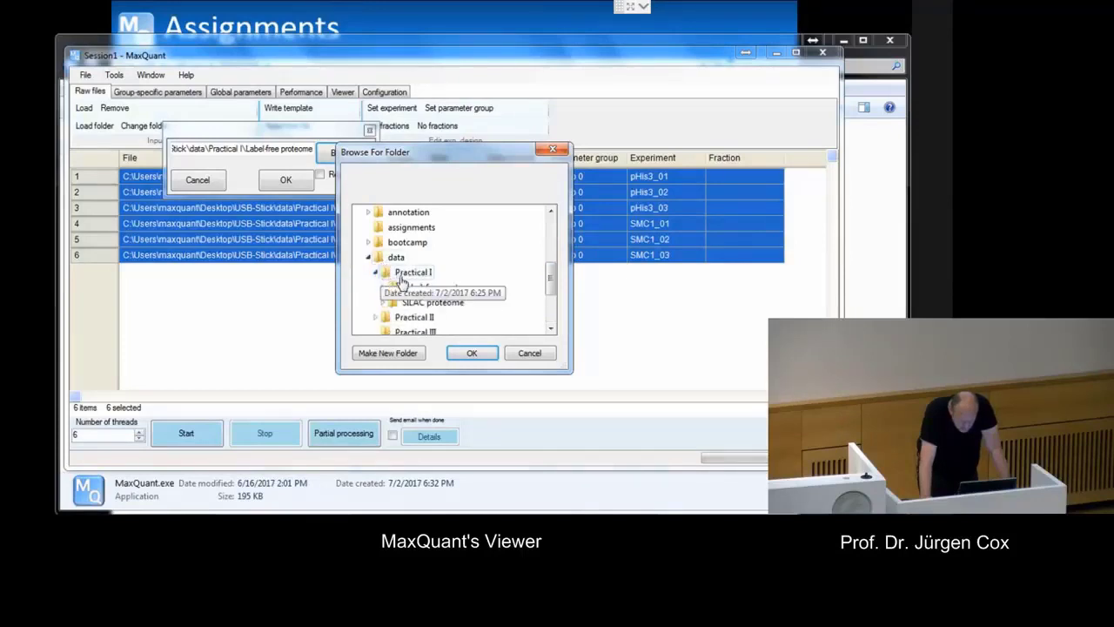
pyautogui.click(382, 287)
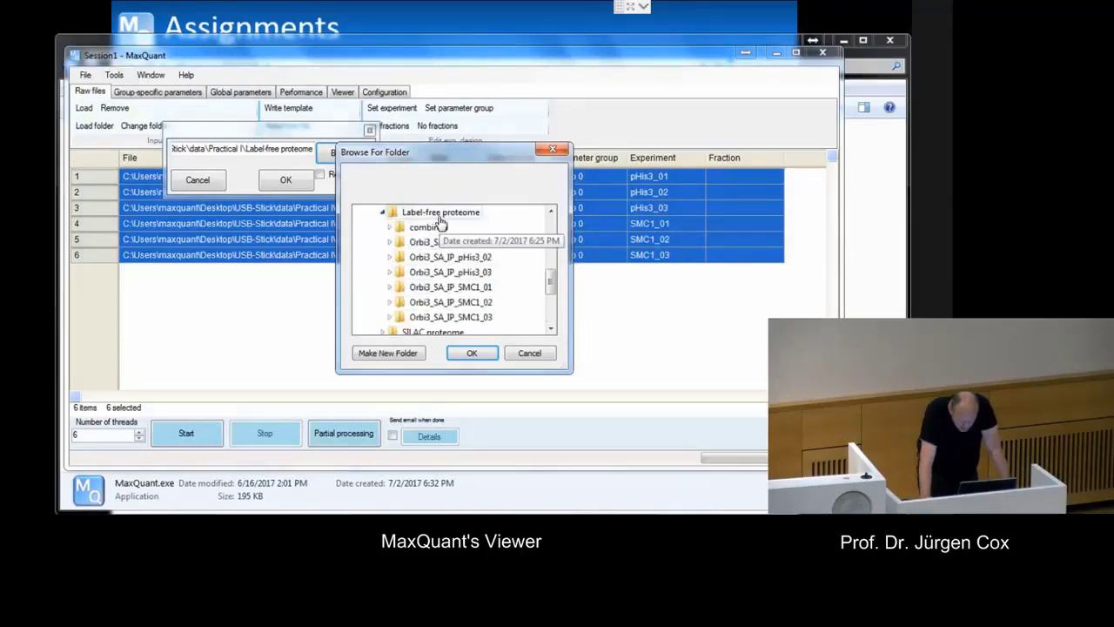
pyautogui.click(478, 354)
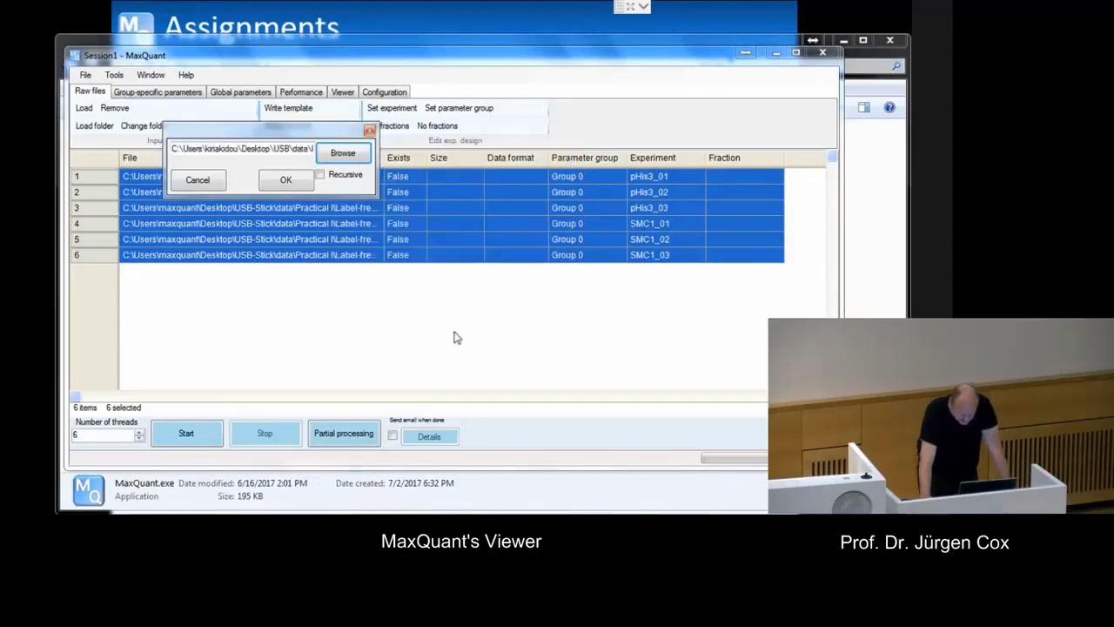
pyautogui.click(283, 180)
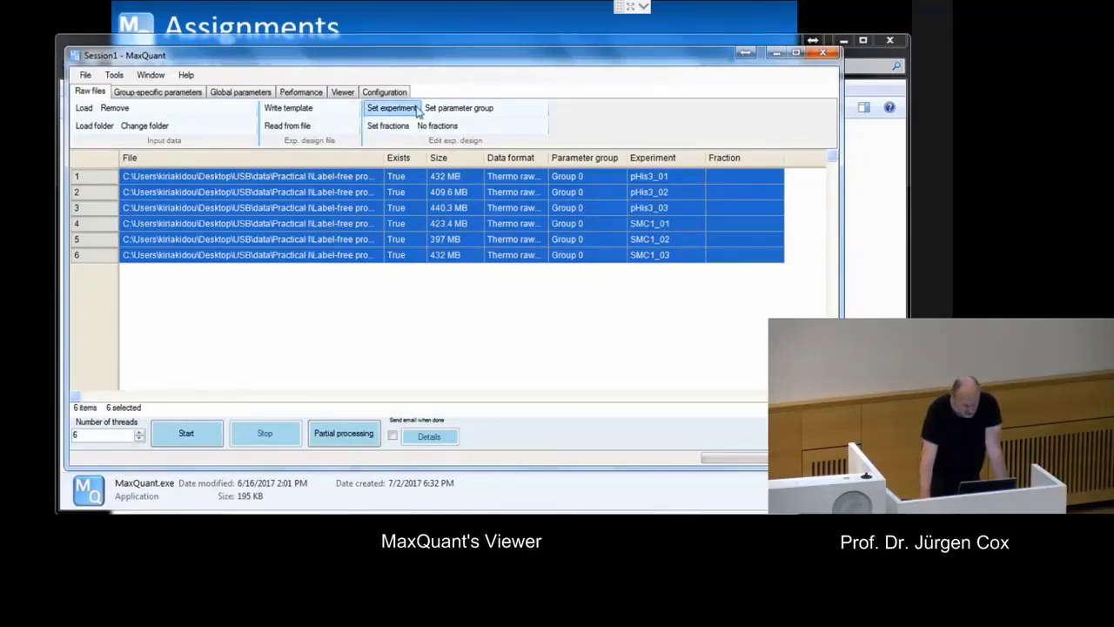
# Step: Open the MaxQuant Viewer, maximize the window and show the protein groups table of the identifications
pyautogui.click(342, 92)
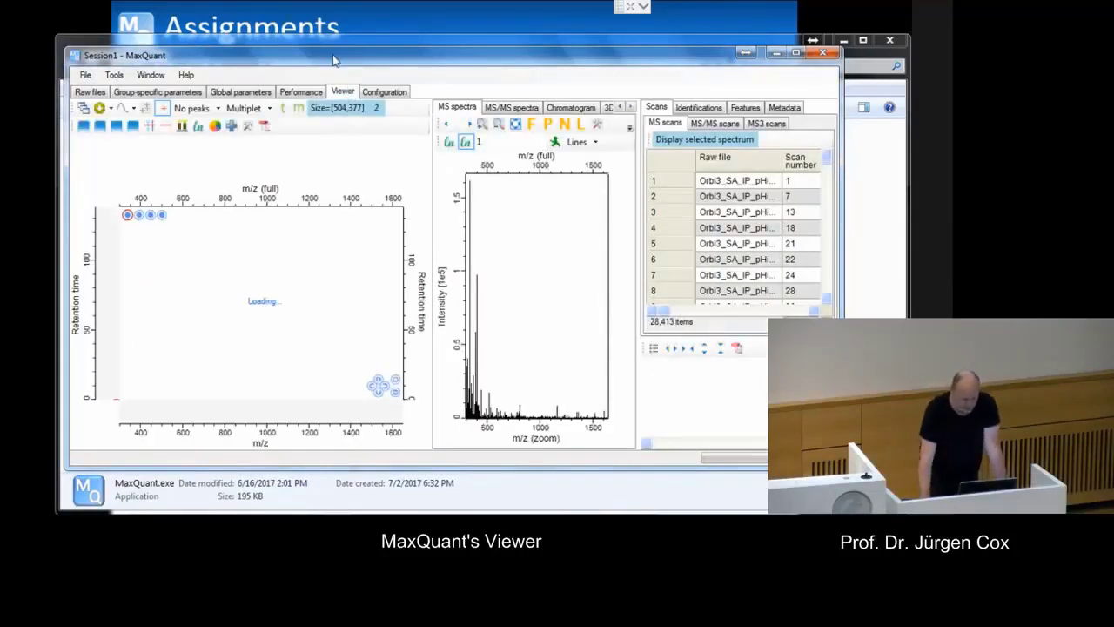
pyautogui.doubleClick(335, 59)
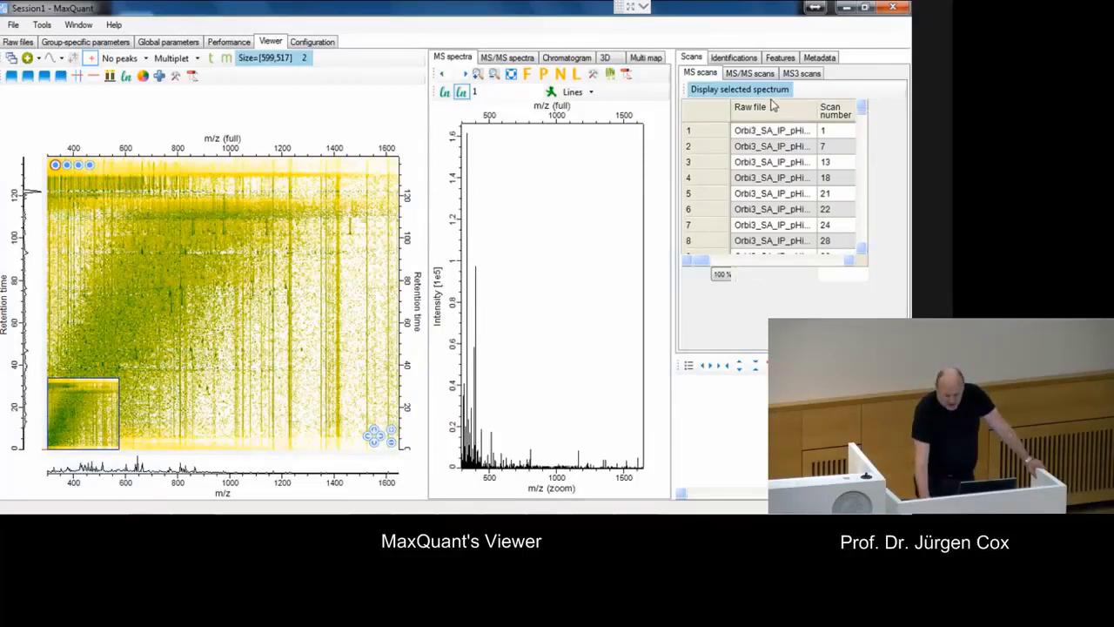
pyautogui.click(734, 58)
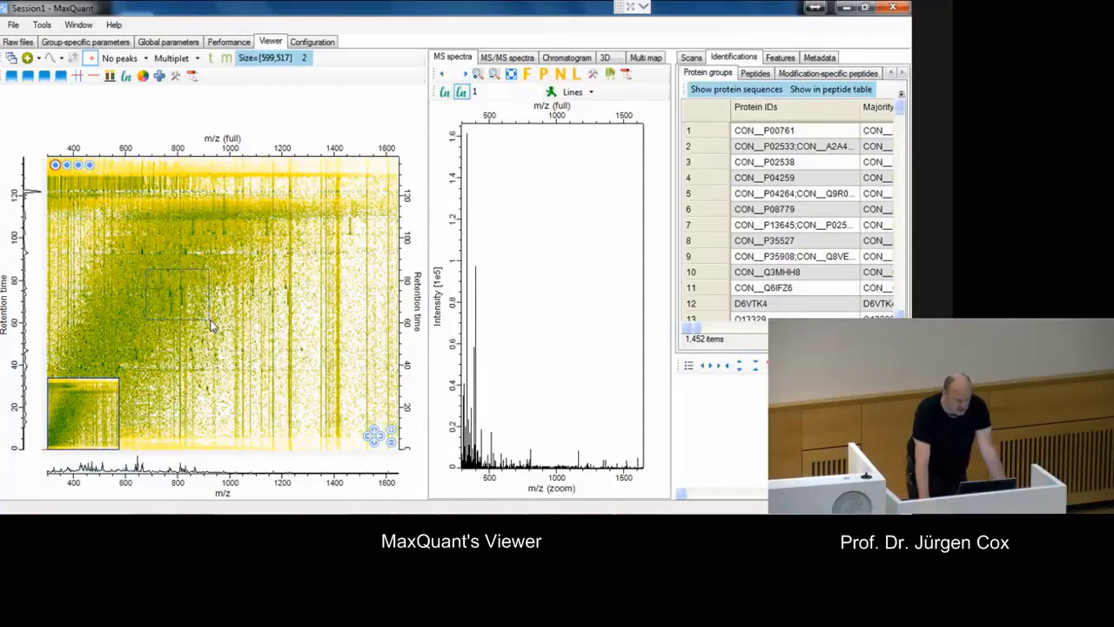
# Step: Overlay multiplets on the heat map and zoom in to about m/z 773–776.5 and retention time 74.5–76.2
pyautogui.moveTo(211, 325); pyautogui.dragTo(212, 325)
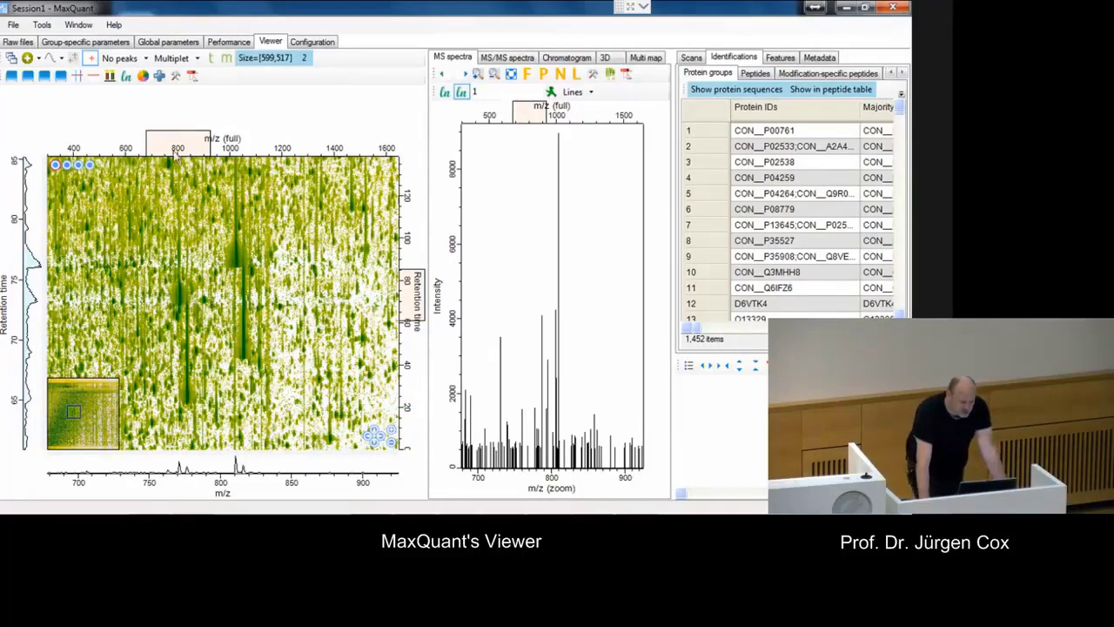
pyautogui.click(146, 58)
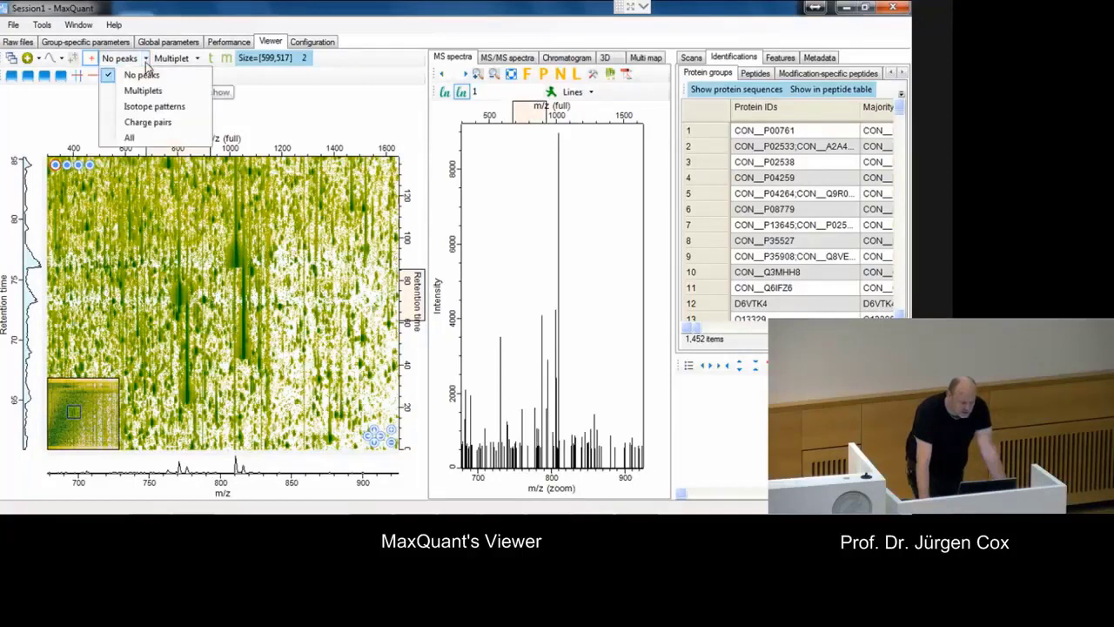
pyautogui.click(153, 91)
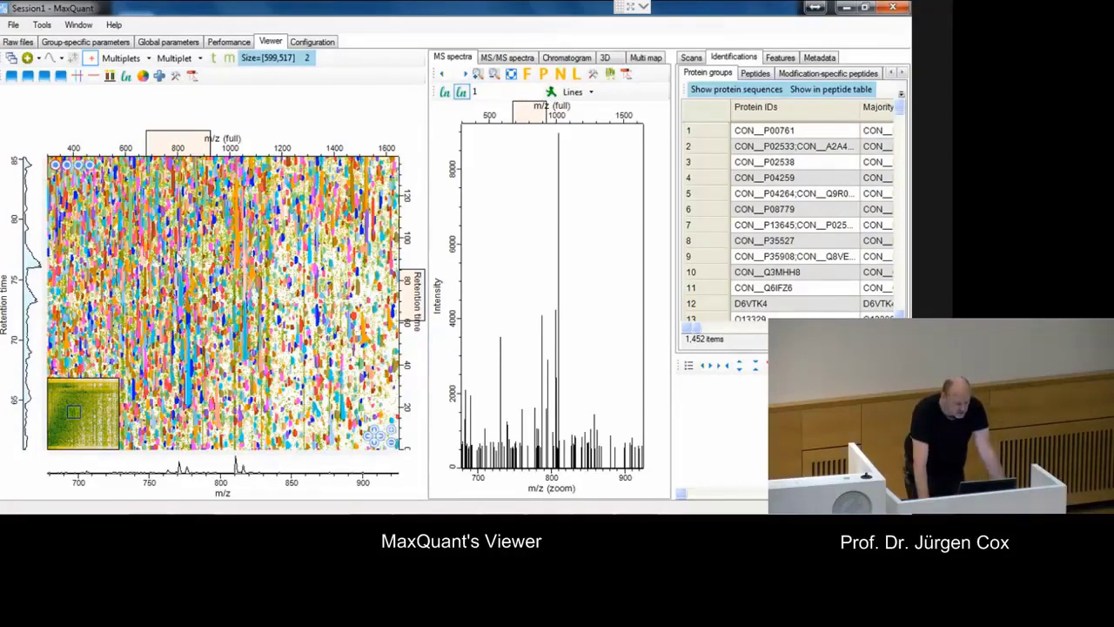
pyautogui.moveTo(162, 259); pyautogui.dragTo(202, 318)
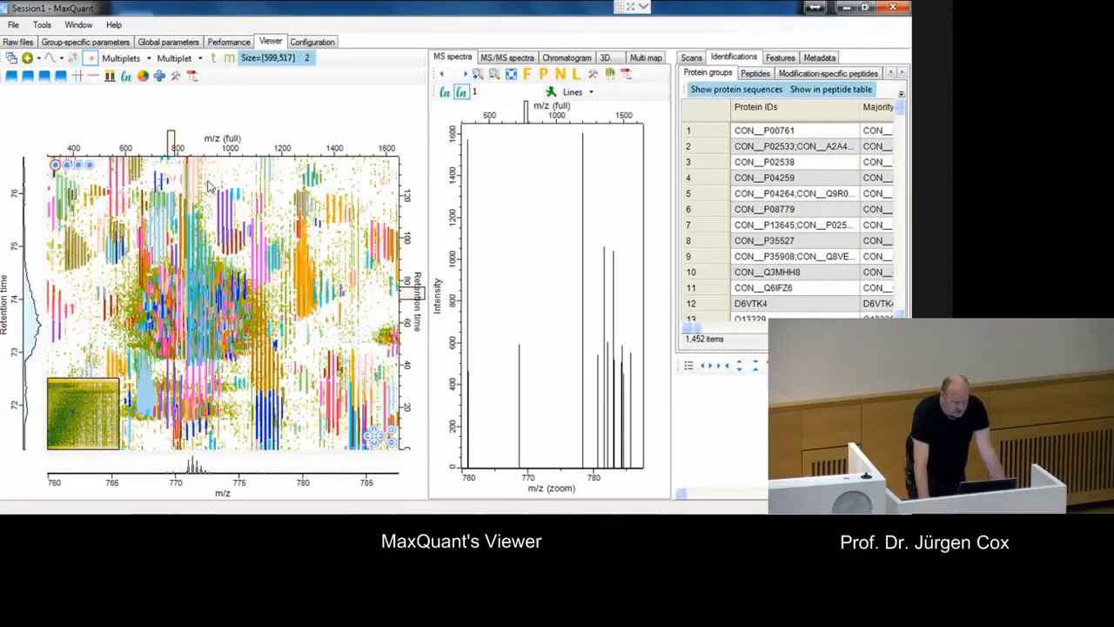
pyautogui.moveTo(209, 185); pyautogui.dragTo(266, 280)
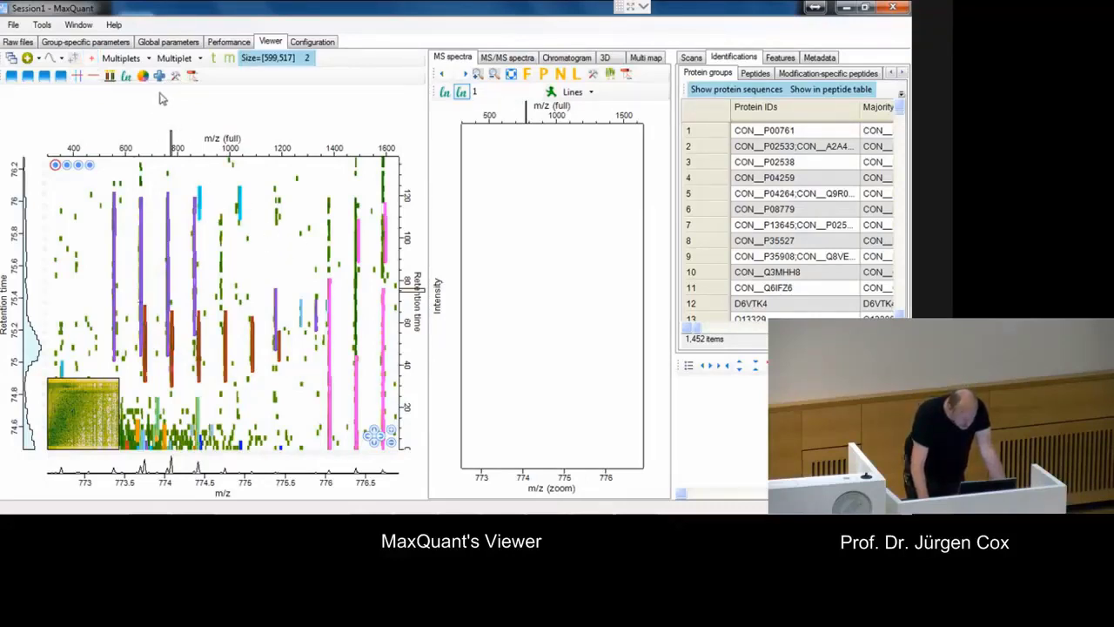
# Step: Set the heat map's peak display to No peaks and return to the full m/z and retention time range
pyautogui.click(149, 59)
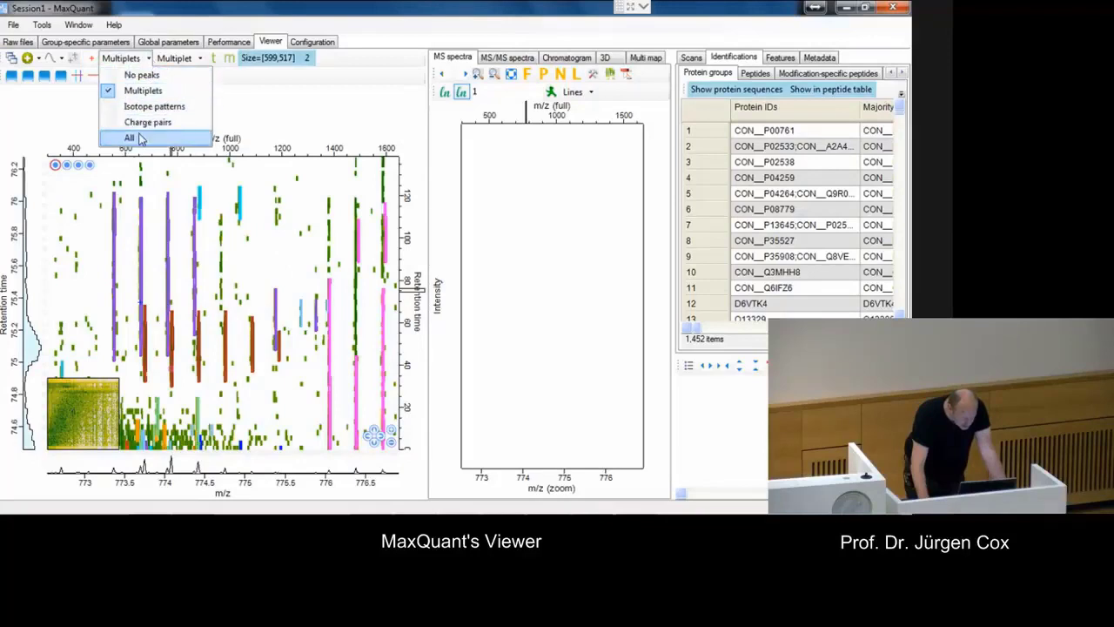
pyautogui.click(140, 75)
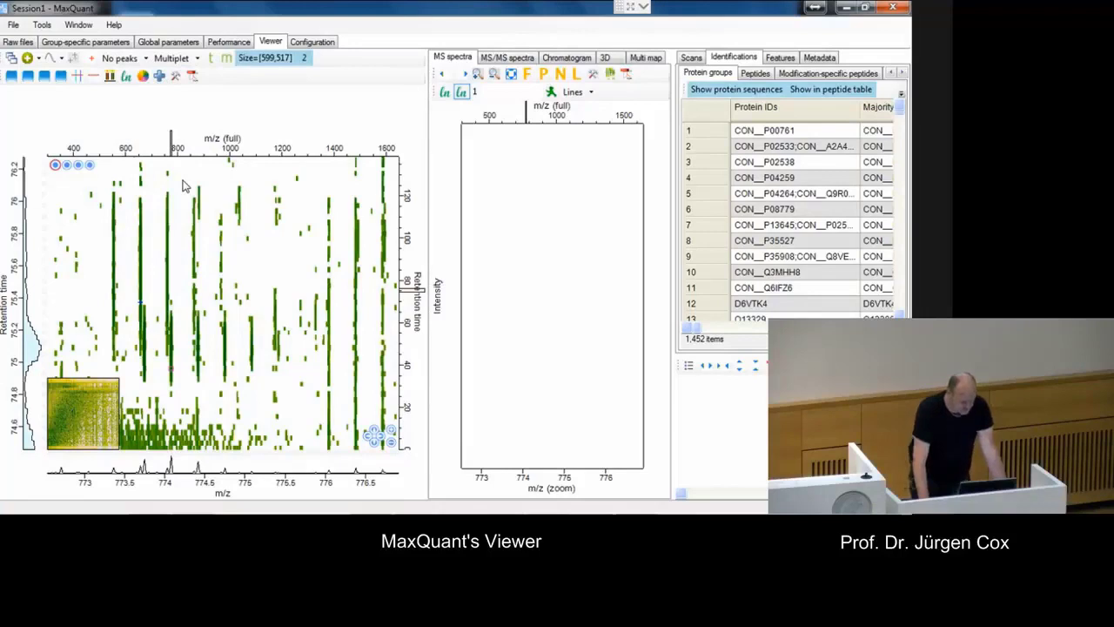
pyautogui.doubleClick(183, 185)
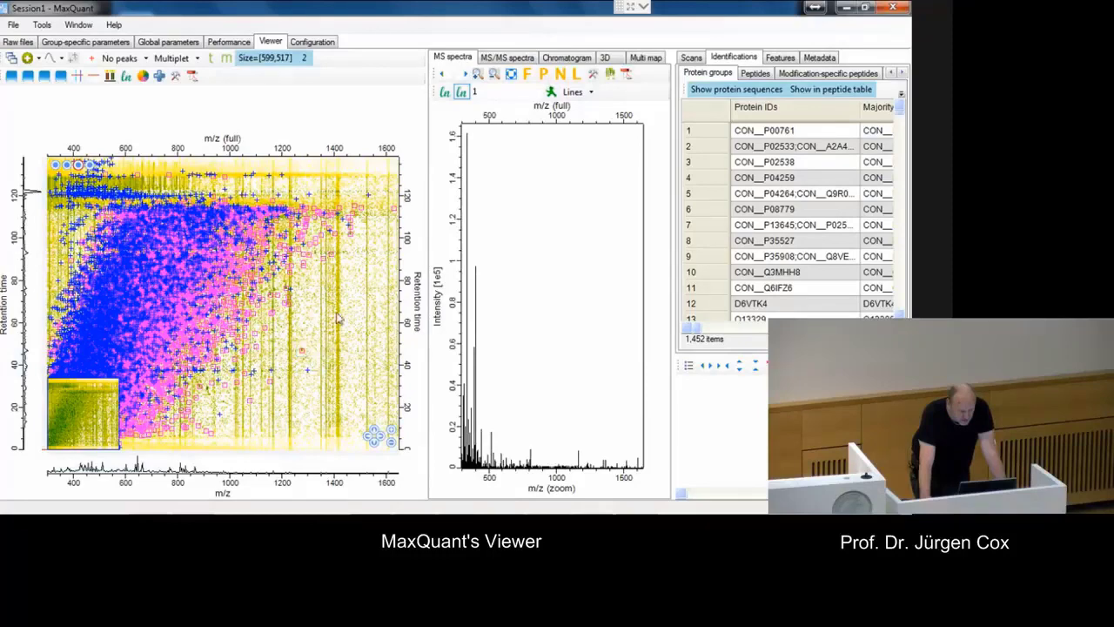
# Step: Show the annotated MS/MS spectrum and bring up the MS/MS table of the identifications
pyautogui.click(509, 57)
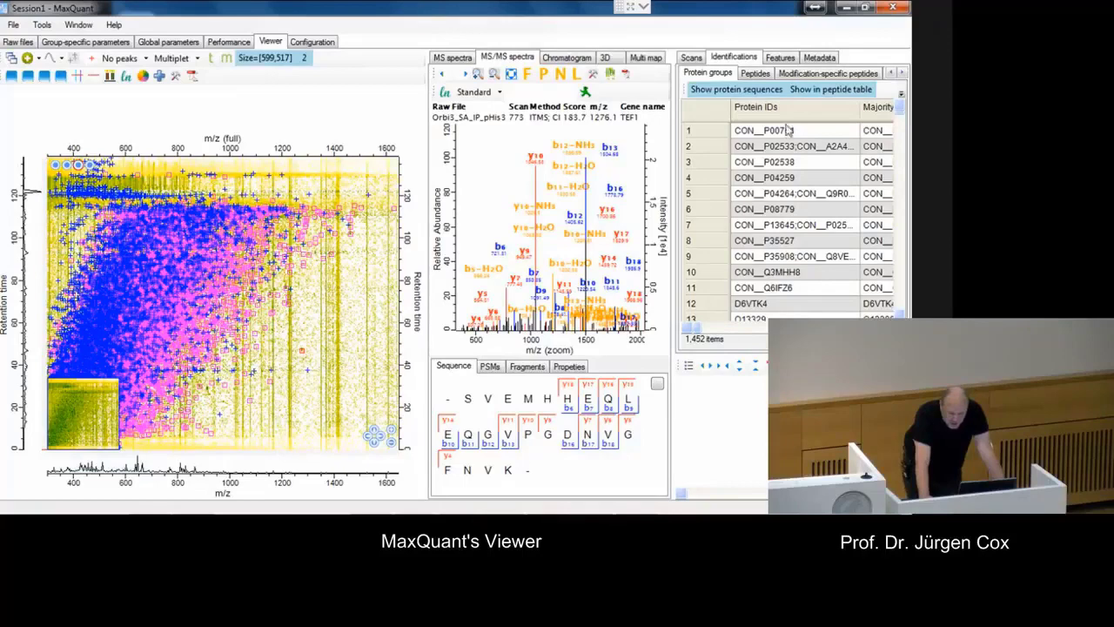
pyautogui.click(902, 74)
pyautogui.click(903, 74)
pyautogui.click(845, 73)
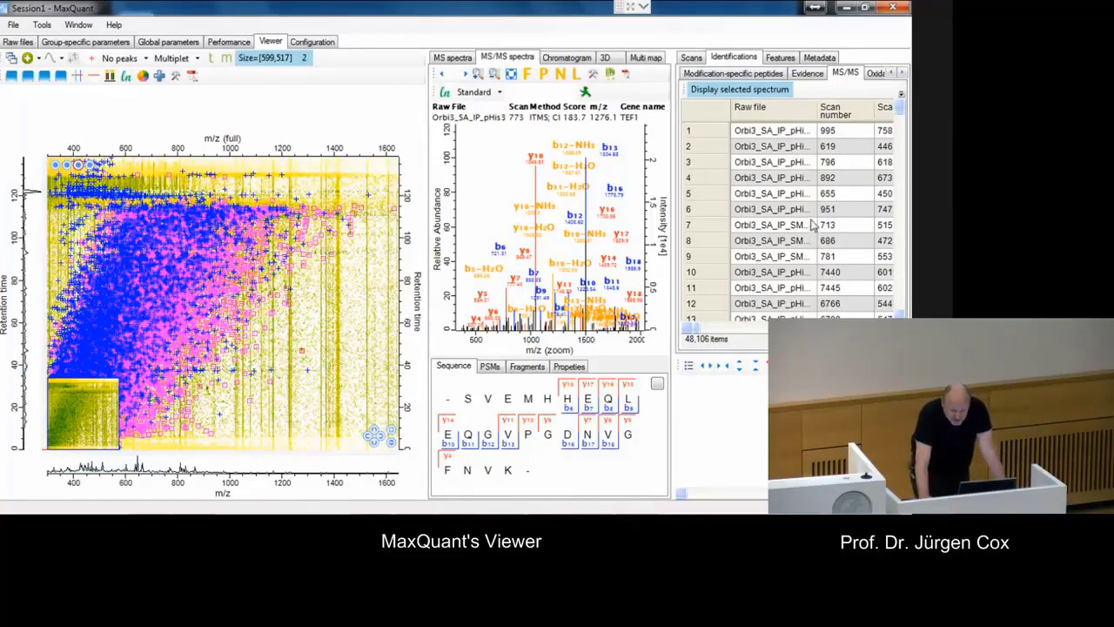
# Step: Display the annotated MS/MS spectra of table entries 3 to 7, ending with scan 713, and widen the spectrum view
pyautogui.click(784, 166)
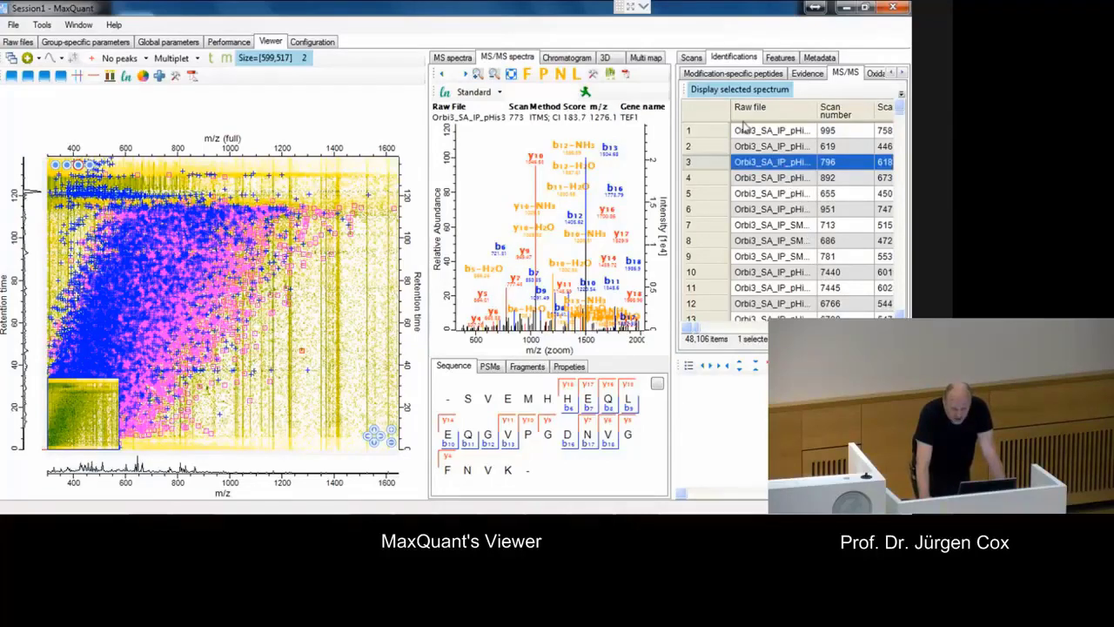
pyautogui.click(738, 91)
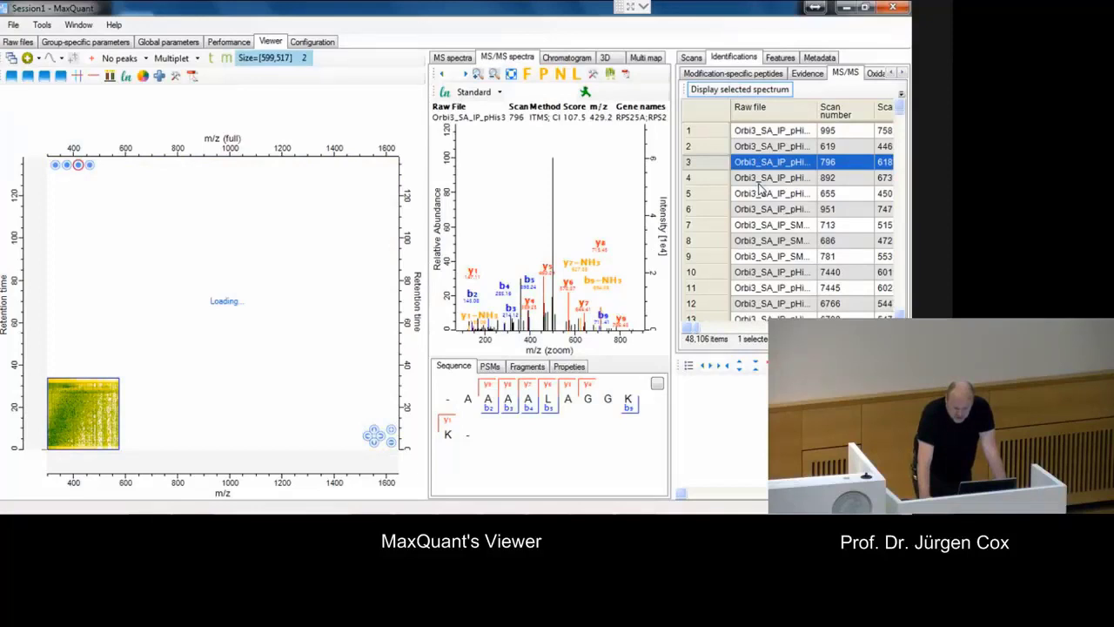
pyautogui.click(759, 181)
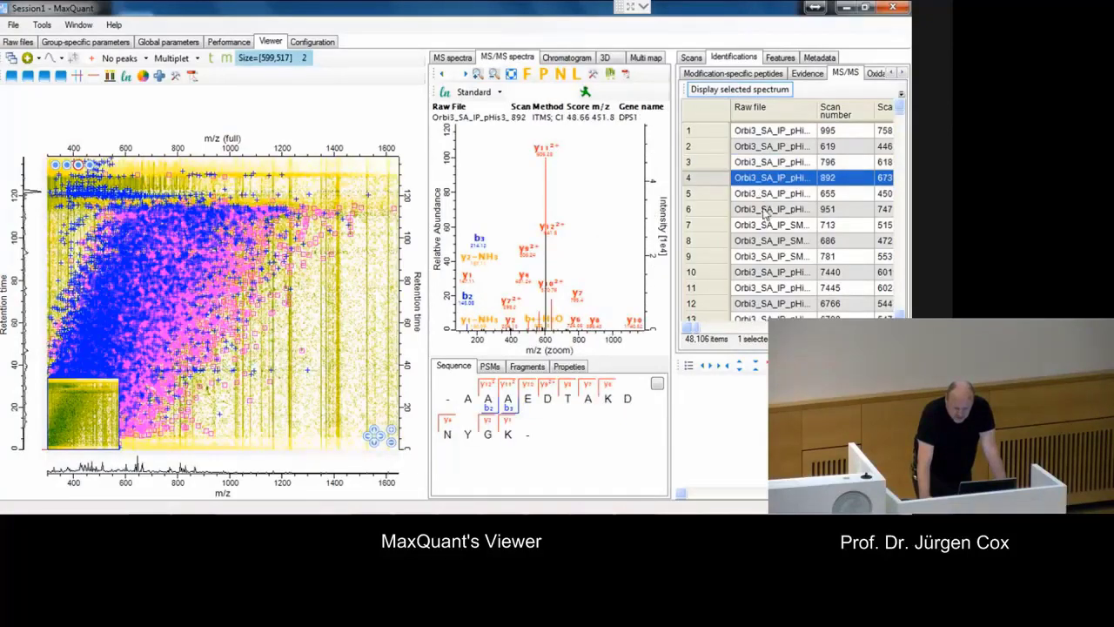
pyautogui.click(760, 199)
pyautogui.click(764, 214)
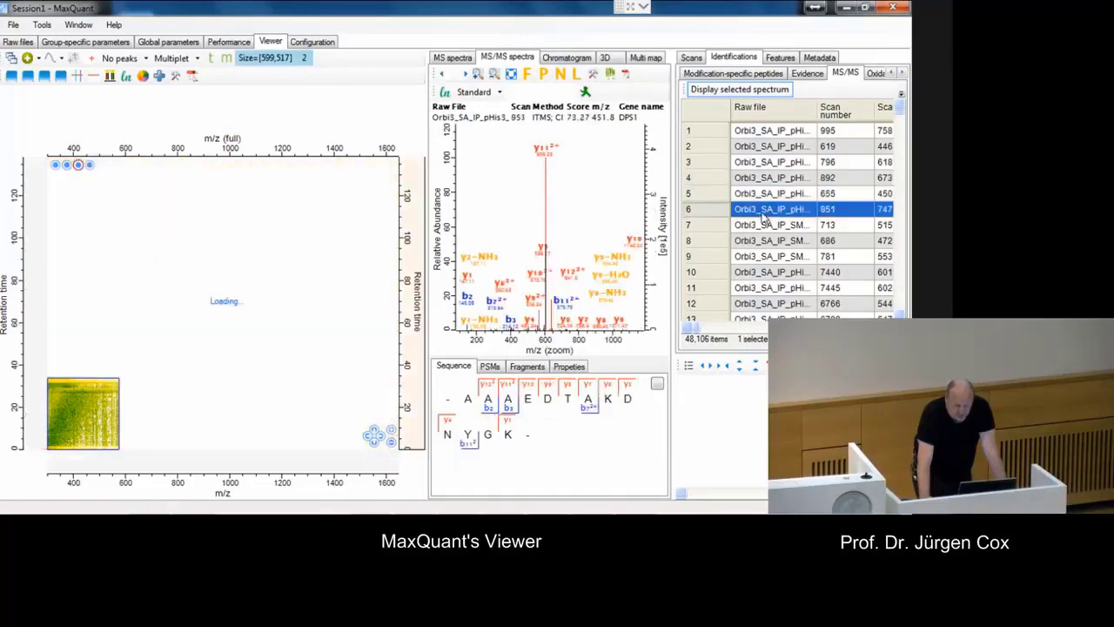
pyautogui.click(765, 226)
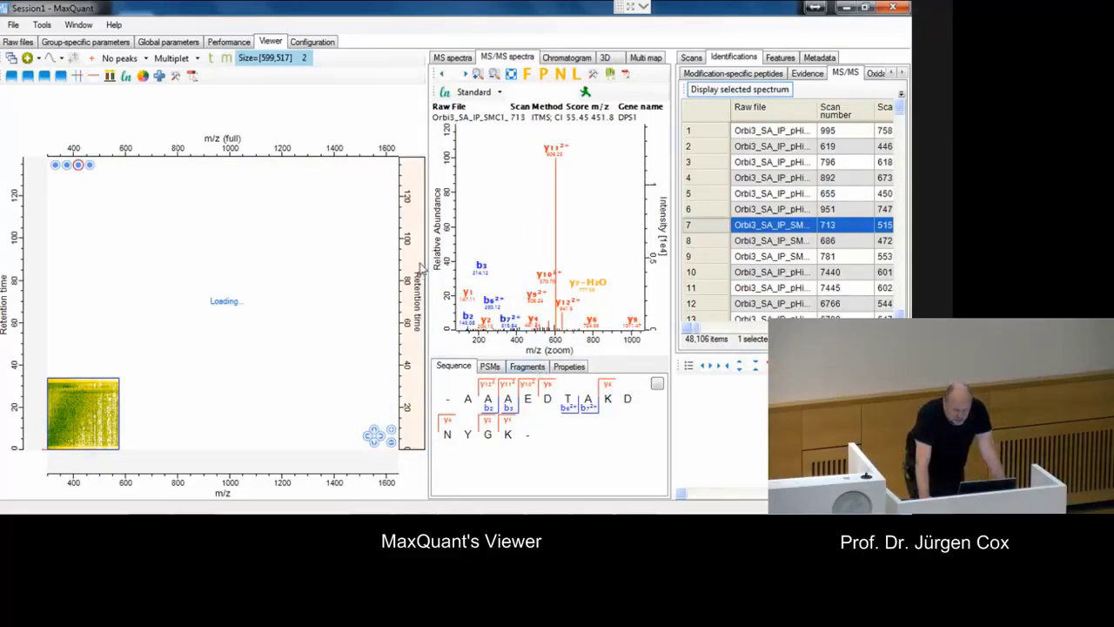
pyautogui.moveTo(425, 257); pyautogui.dragTo(344, 272)
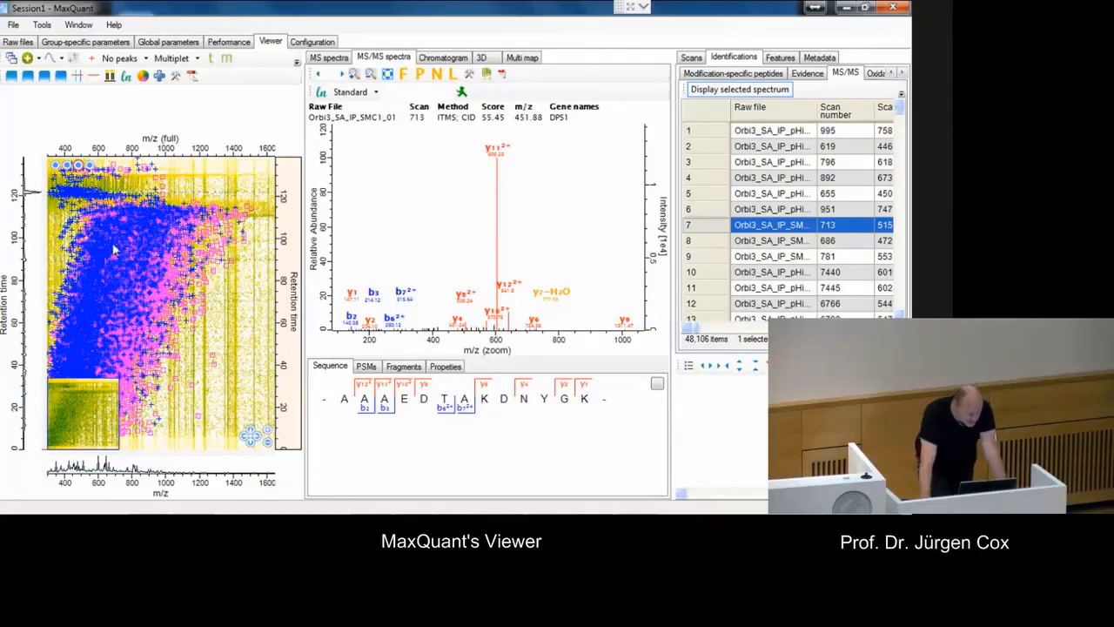
# Step: Zoom the heat map to about m/z 760–784 and retention time 83–84.1, and overlay multiplets
pyautogui.click(54, 166)
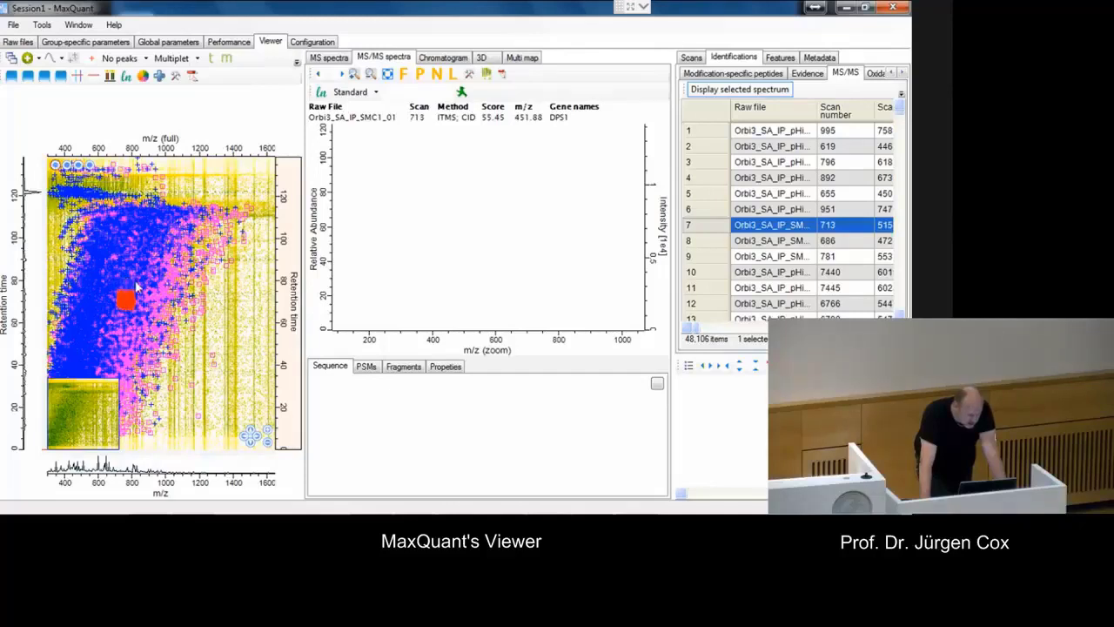
pyautogui.moveTo(122, 270); pyautogui.dragTo(136, 283)
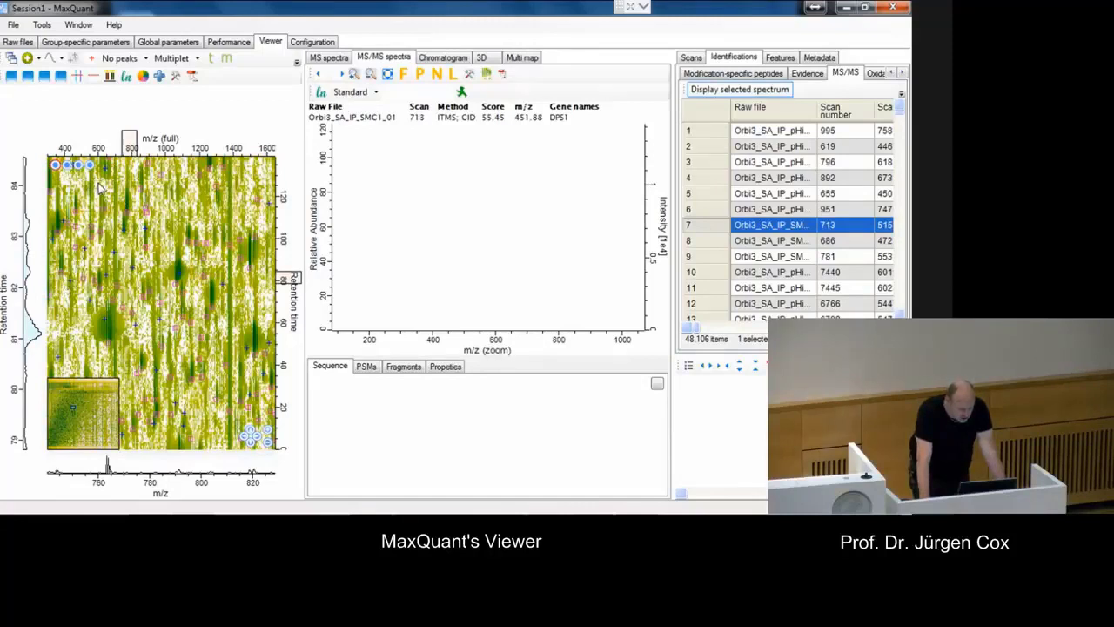
pyautogui.moveTo(99, 181); pyautogui.dragTo(161, 239)
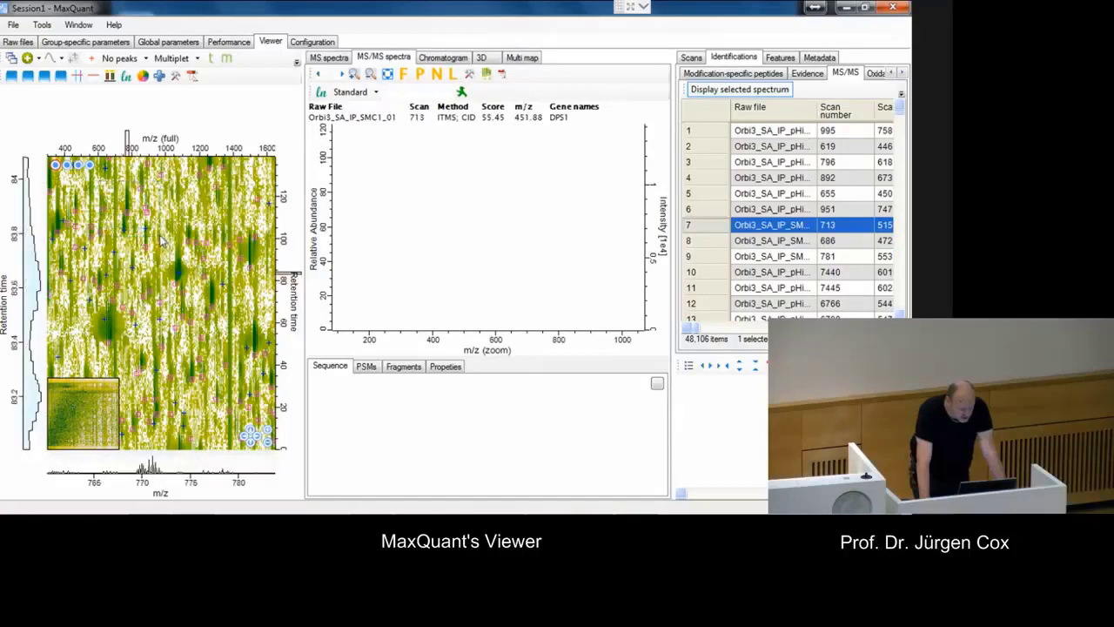
pyautogui.click(119, 57)
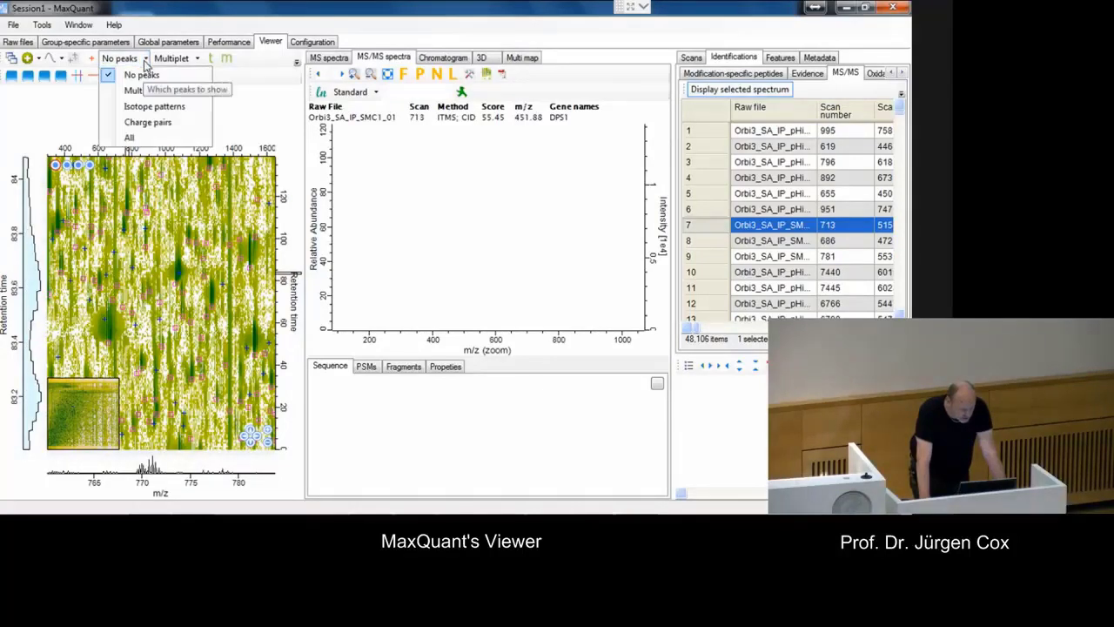
pyautogui.click(137, 91)
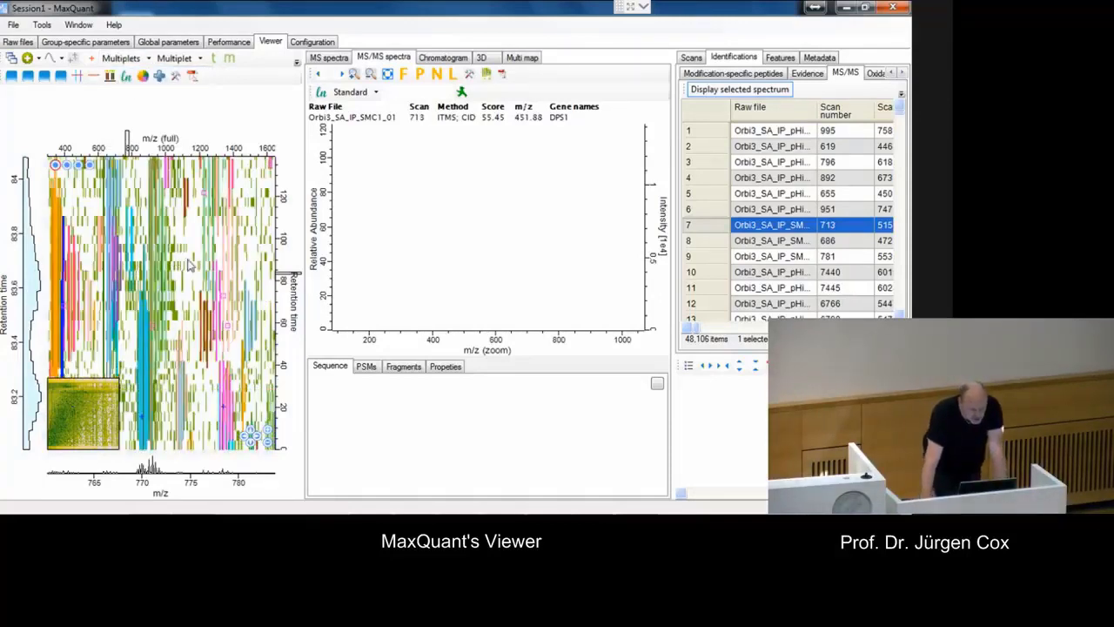
# Step: Show the MS spectra and view scans 13699, 13693 and 13687 near retention time 83.6 on the heat map
pyautogui.click(329, 58)
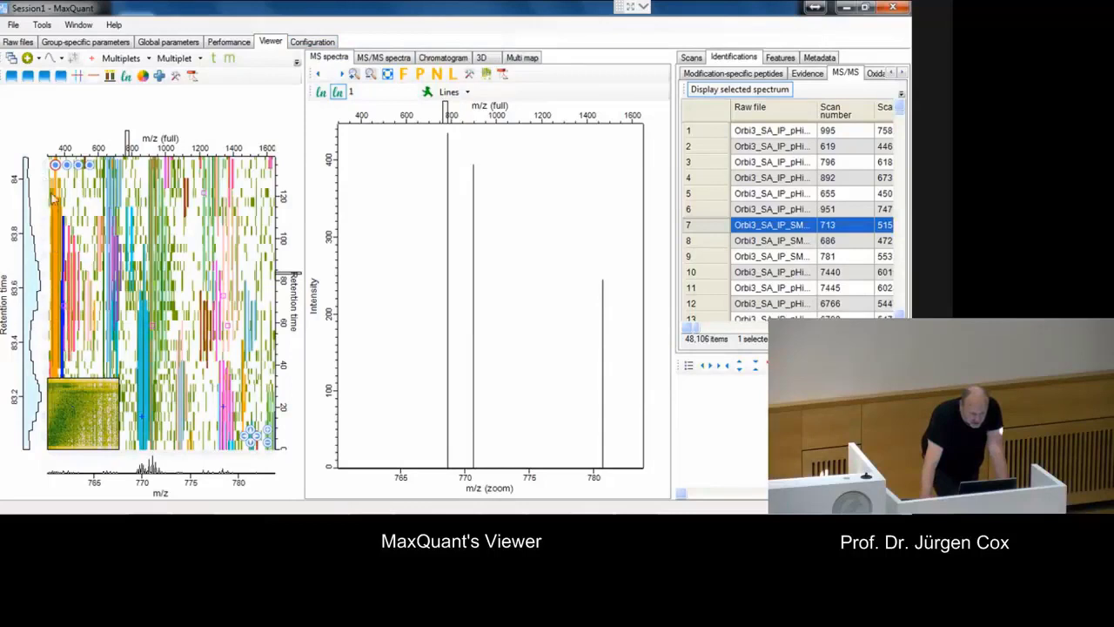
pyautogui.click(46, 290)
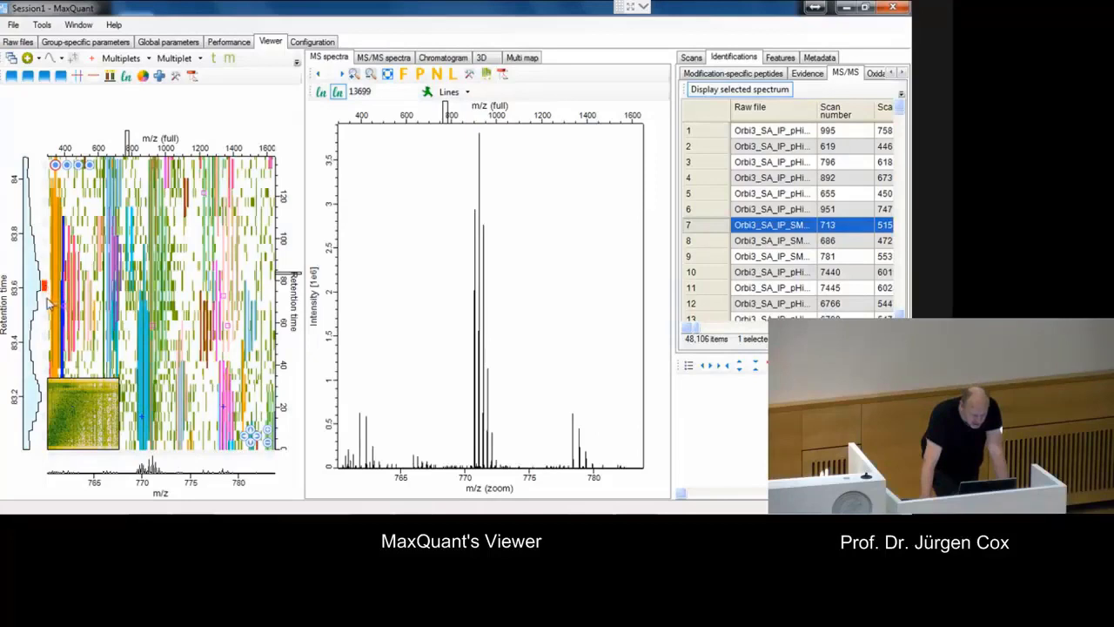
pyautogui.click(47, 298)
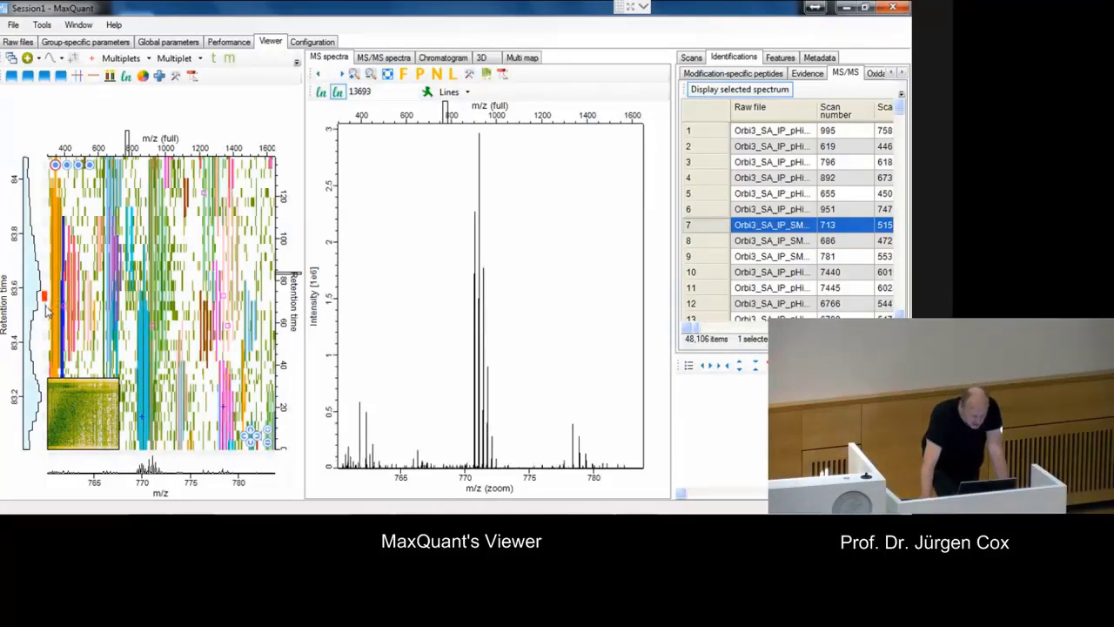
pyautogui.click(47, 306)
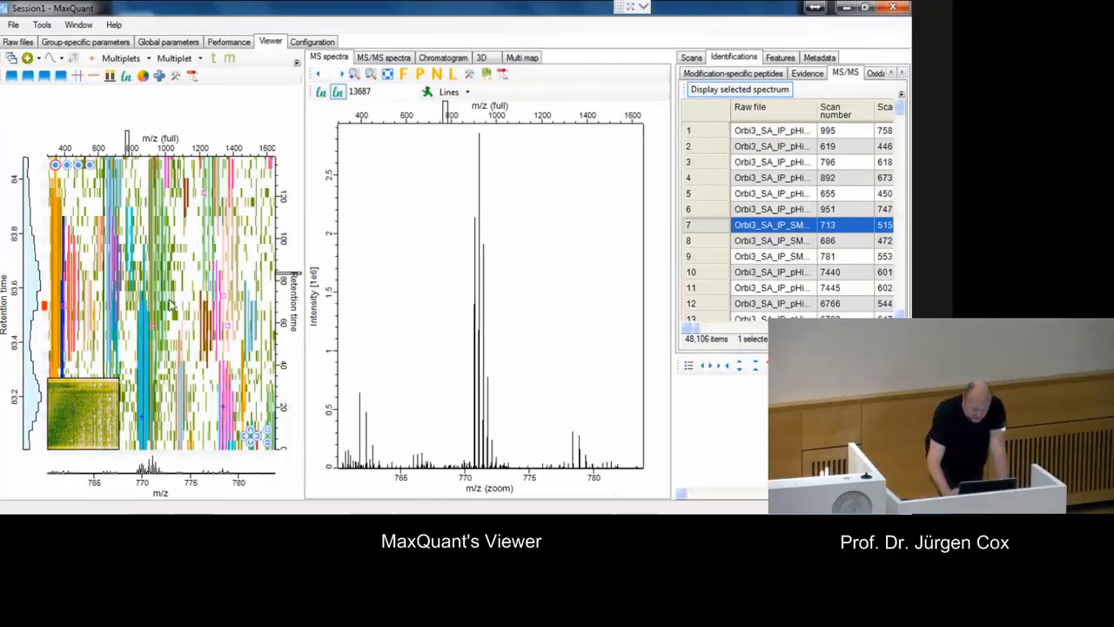
# Step: Shift the heat map to earlier retention times and step back through the MS spectra to scan 13560
pyautogui.press('Down')
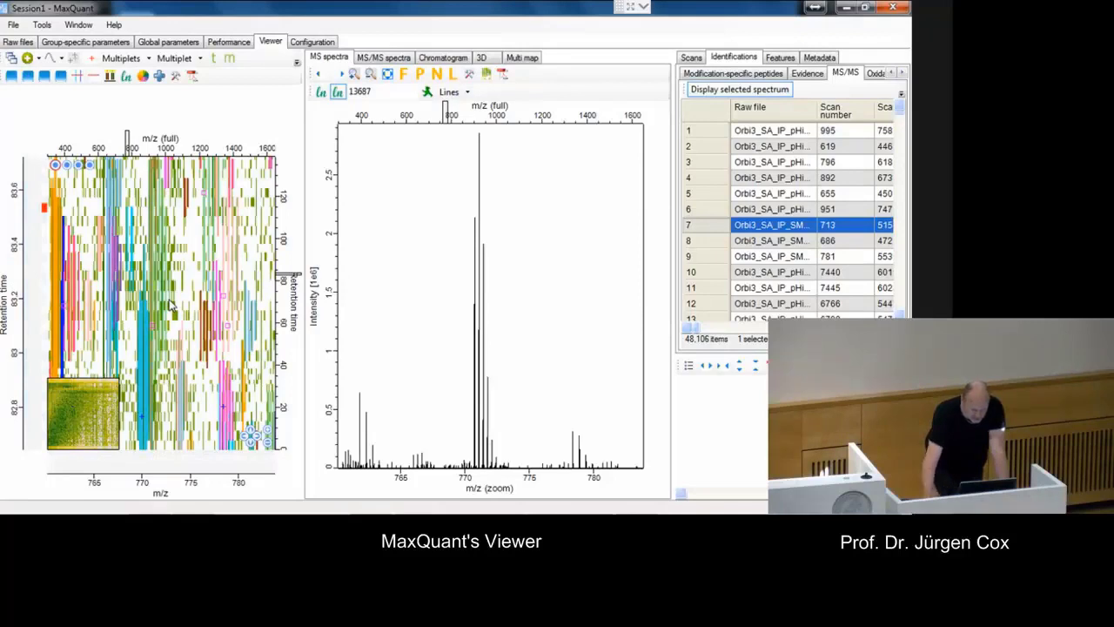
pyautogui.press('Right')
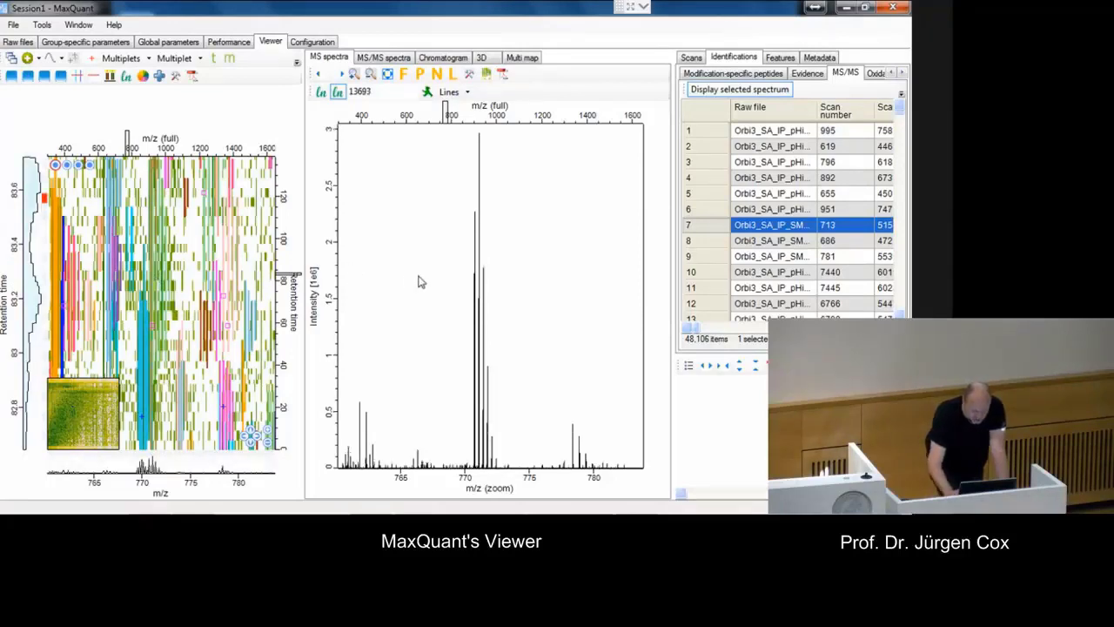
pyautogui.press('Left')
pyautogui.press('Left')
pyautogui.press('Left')
pyautogui.press('Left')
pyautogui.press('Left')
pyautogui.press('Left')
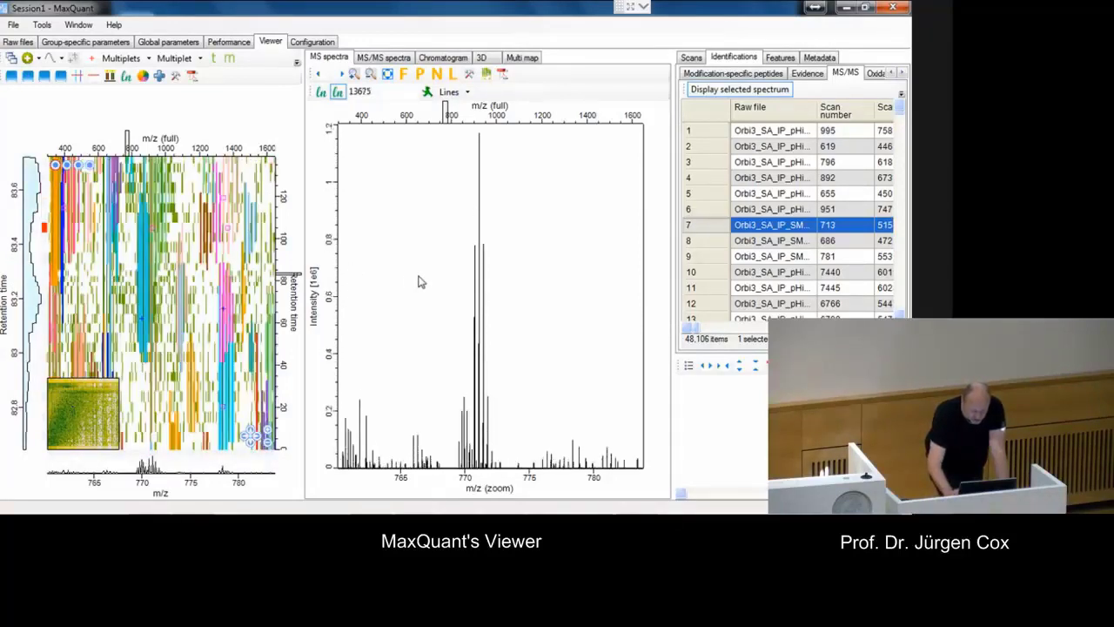
pyautogui.press('Left')
pyautogui.press('Left')
pyautogui.press('Left')
pyautogui.press('Left')
pyautogui.press('Left')
pyautogui.press('Left')
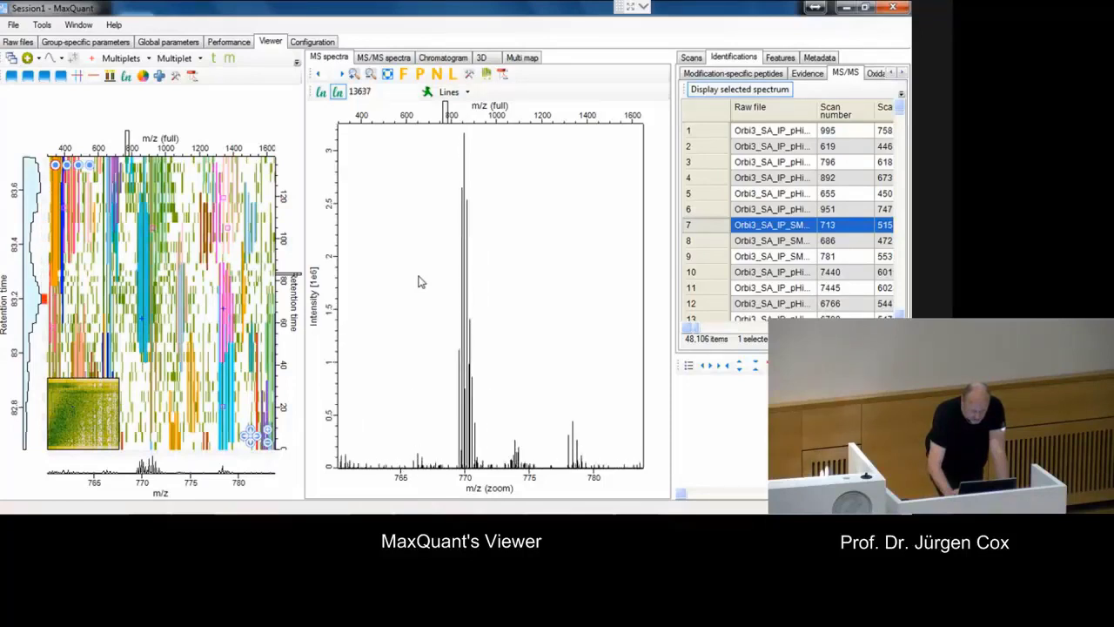
pyautogui.press('Left')
pyautogui.press('Left')
pyautogui.press('Left')
pyautogui.press('Left')
pyautogui.press('Left')
pyautogui.press('Left')
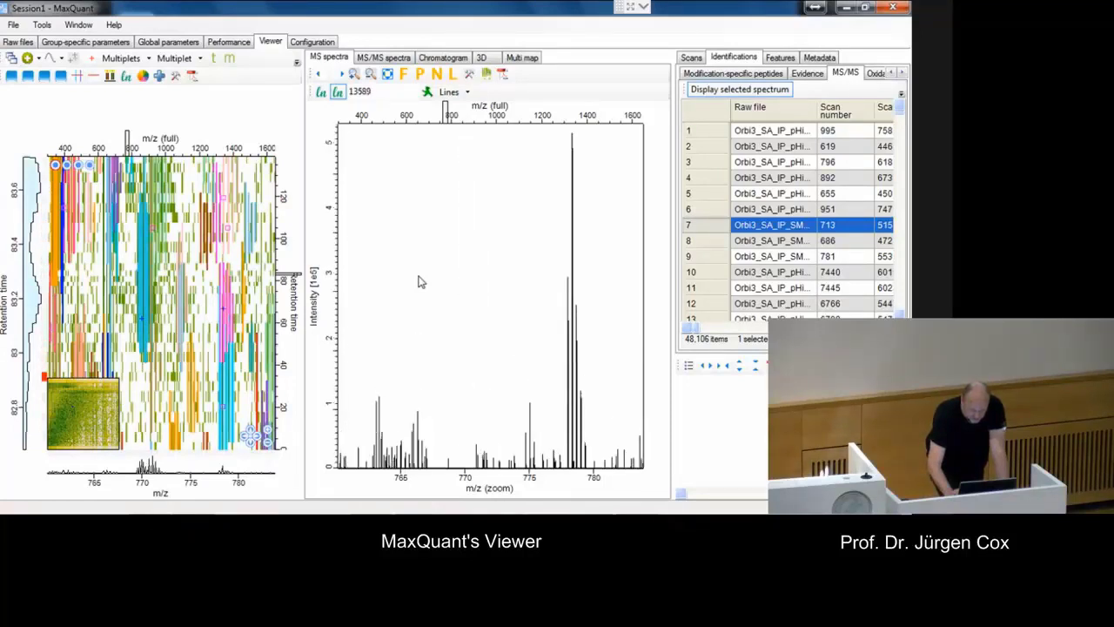
pyautogui.press('Left')
pyautogui.press('Left')
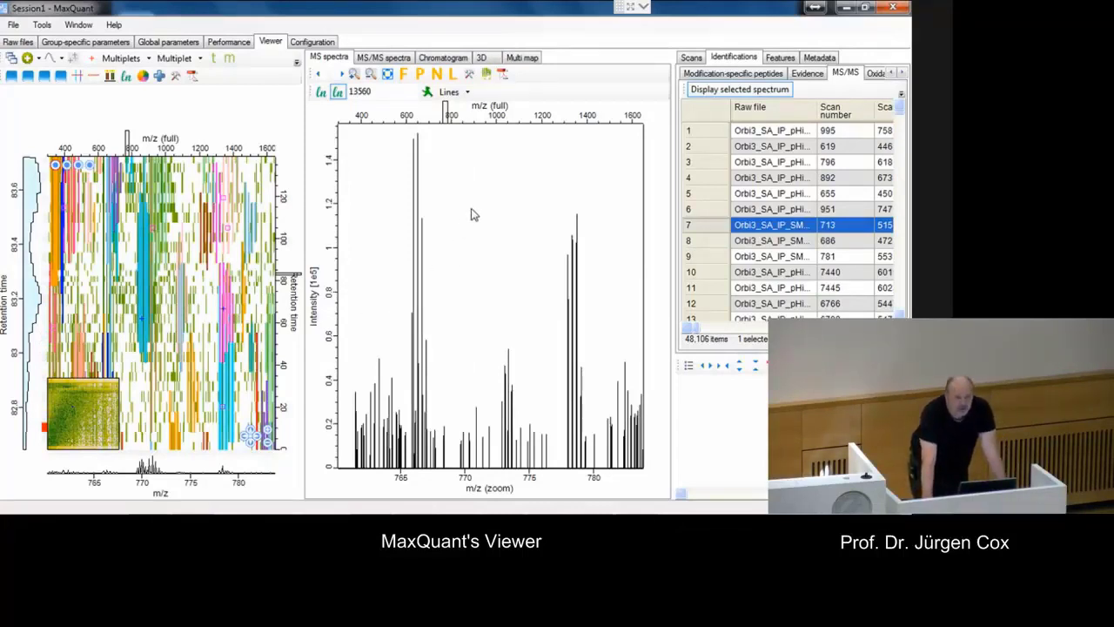
# Step: Show the chromatogram and locate evidence entry 13940, FGPYFVGPVVAGINSK, in the heat map
pyautogui.click(447, 58)
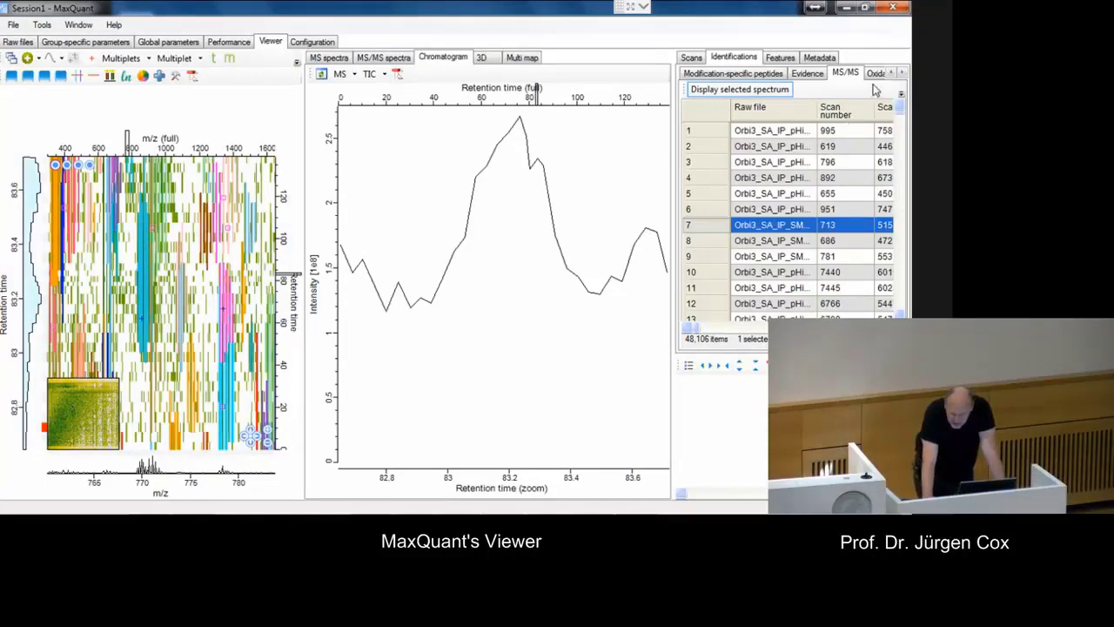
pyautogui.click(820, 75)
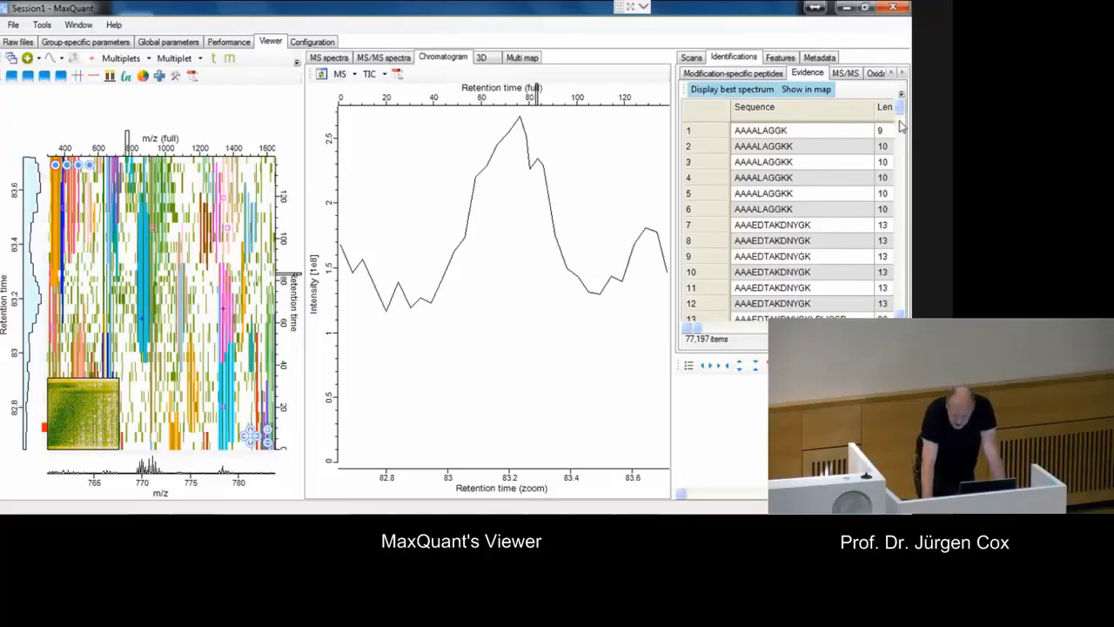
pyautogui.moveTo(901, 111); pyautogui.dragTo(902, 154)
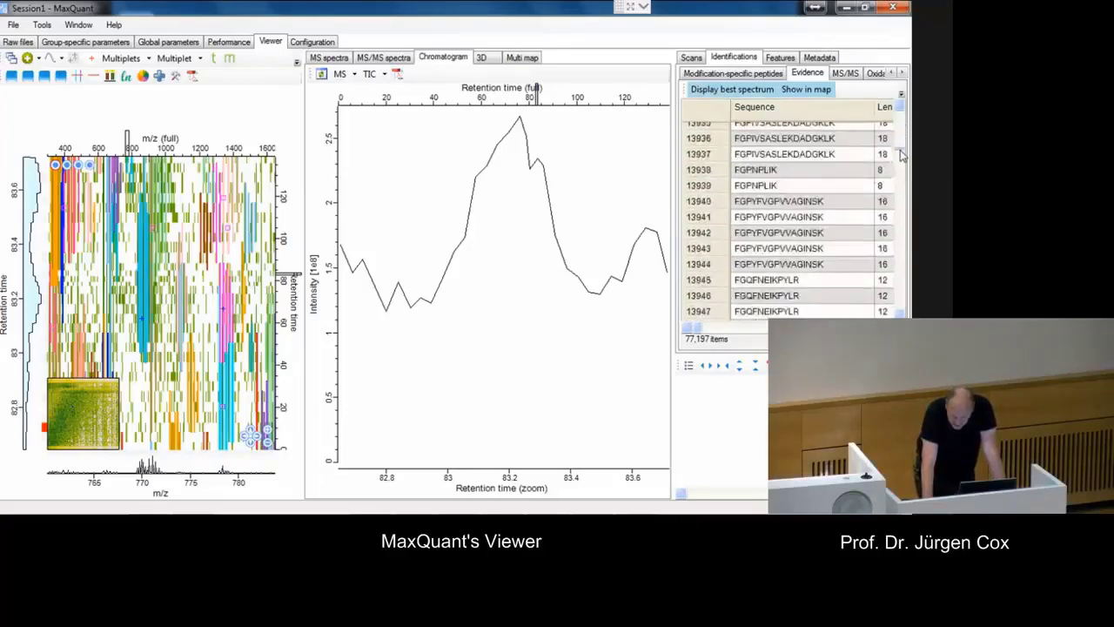
pyautogui.click(816, 207)
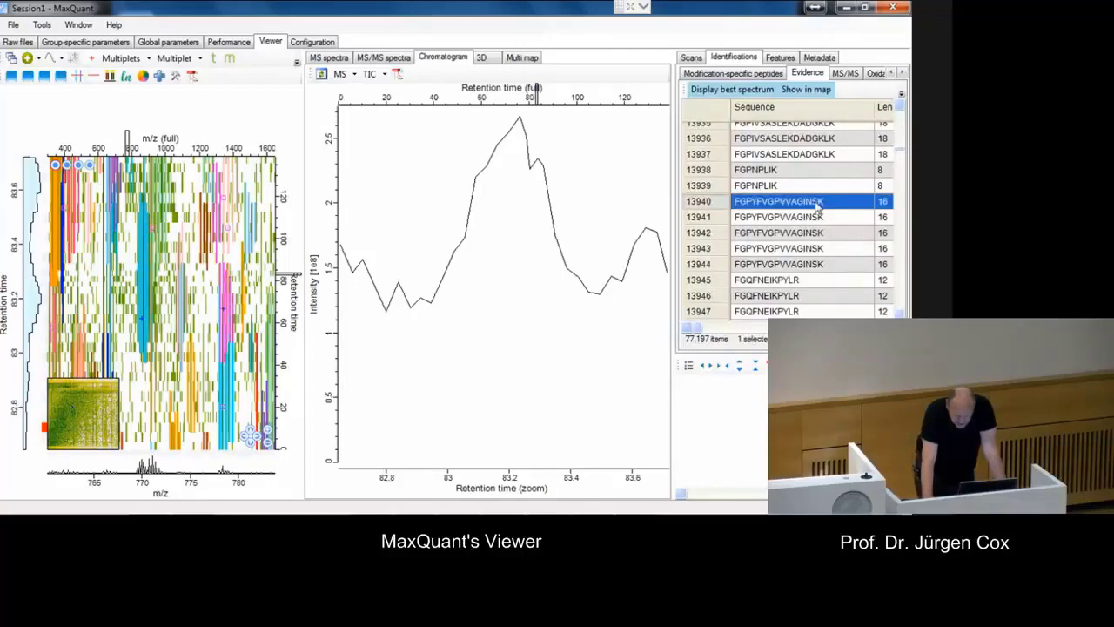
pyautogui.click(804, 90)
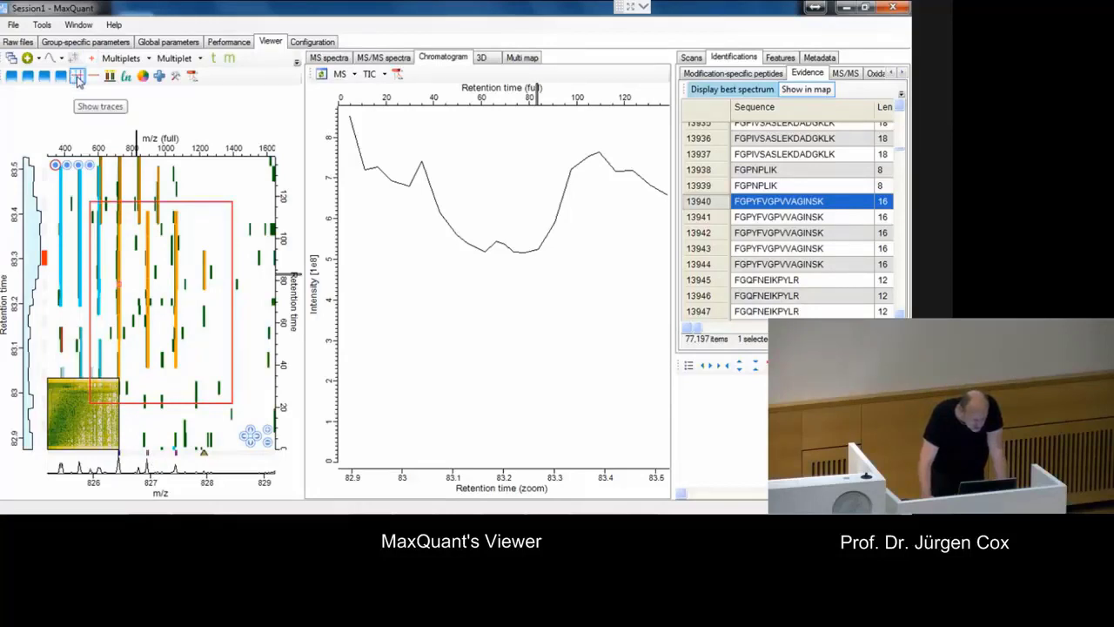
# Step: Show traces on the heat map and set the chromatogram to Mass traces
pyautogui.click(78, 78)
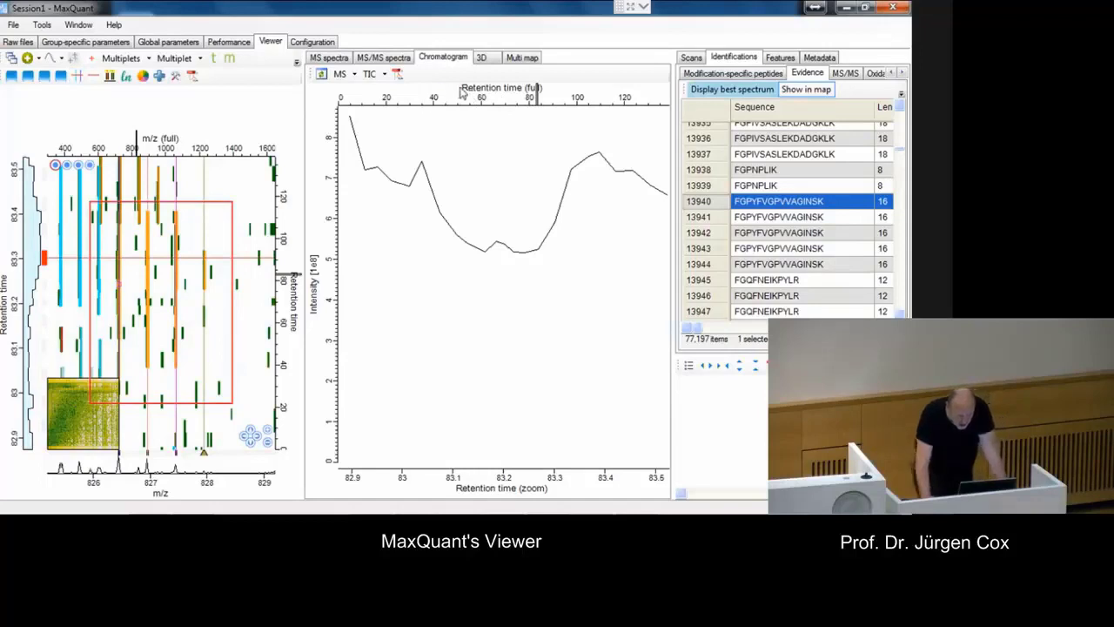
pyautogui.click(383, 74)
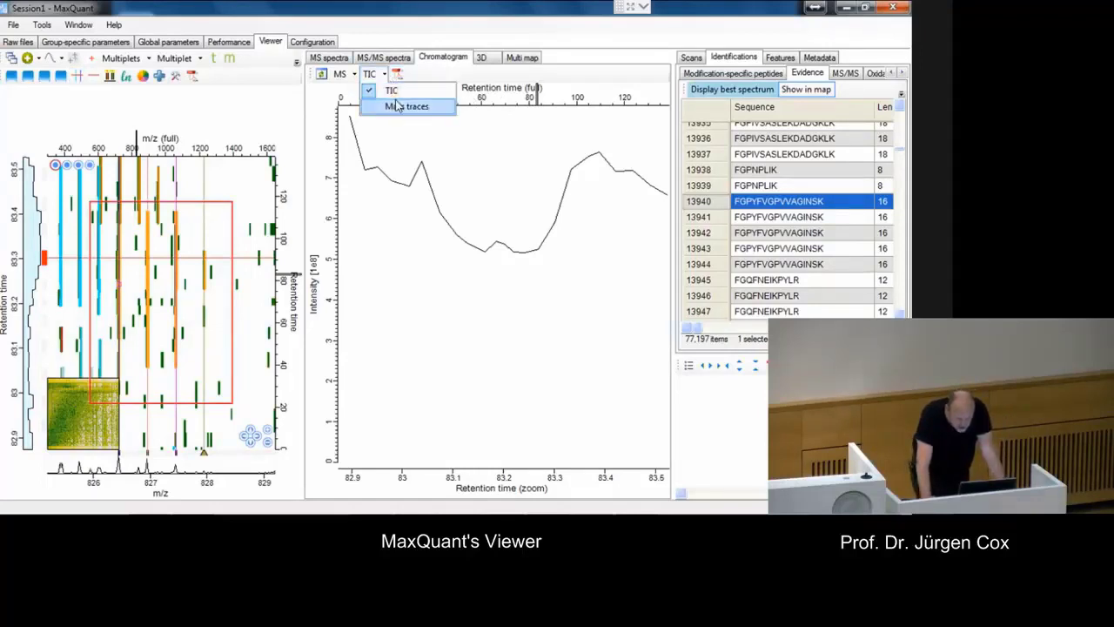
pyautogui.click(398, 105)
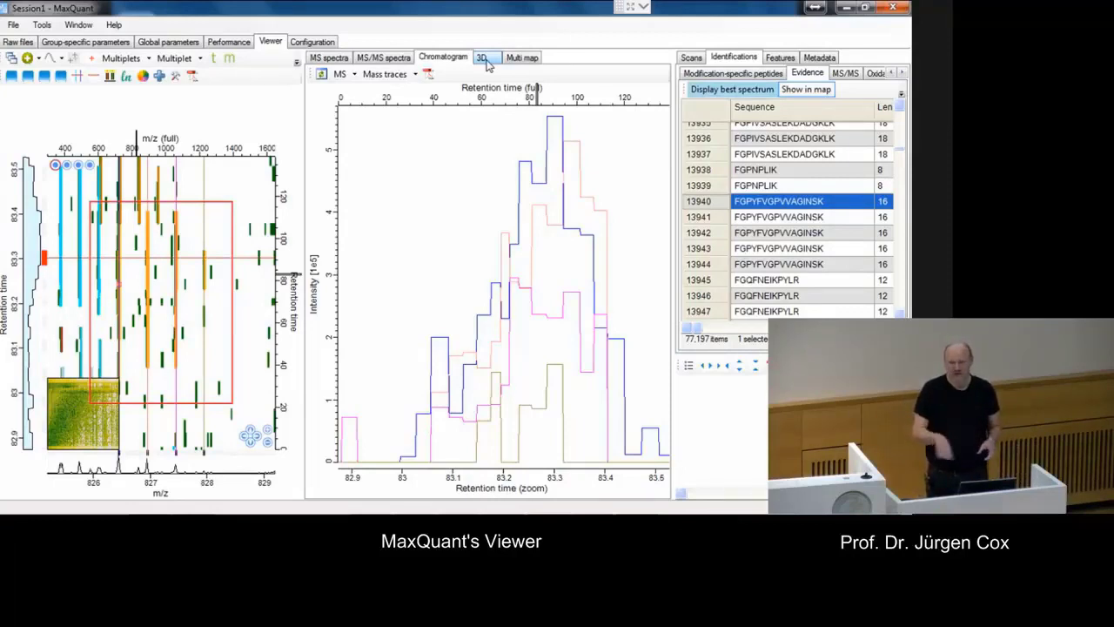
# Step: Check the list of LC-MS runs and display the zoomed-out peptide region across all runs in a widened multi map
pyautogui.click(13, 59)
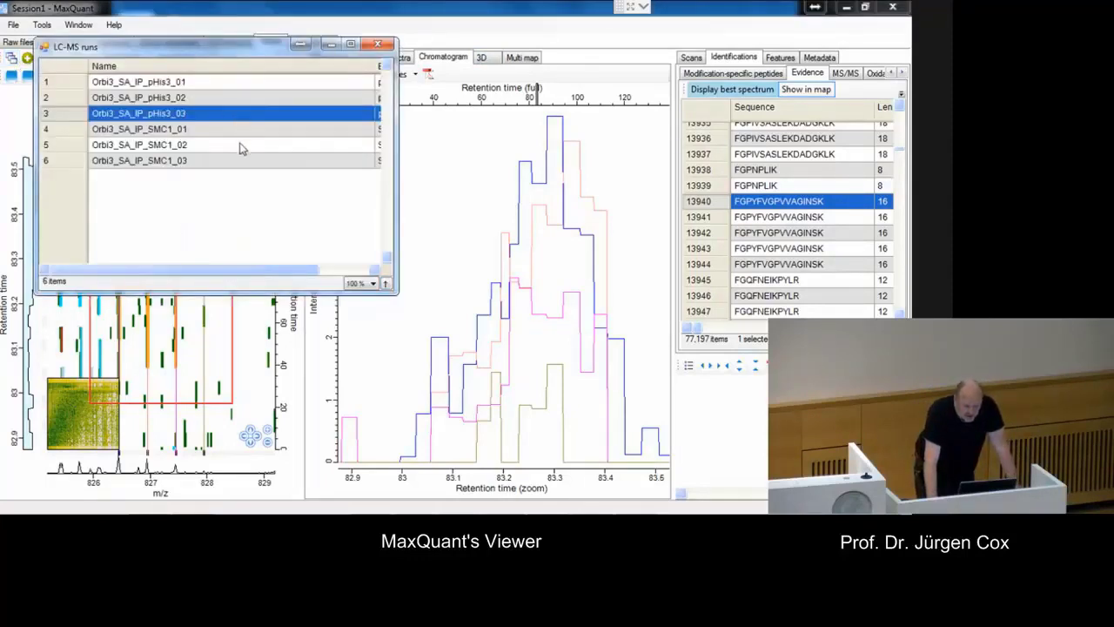
pyautogui.click(376, 44)
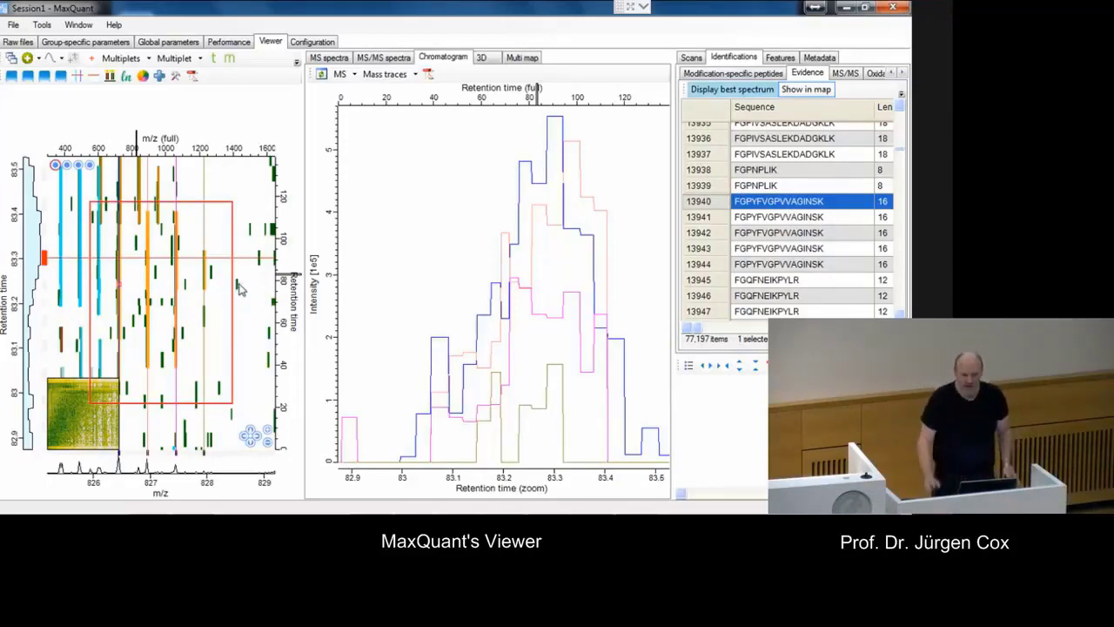
pyautogui.click(522, 57)
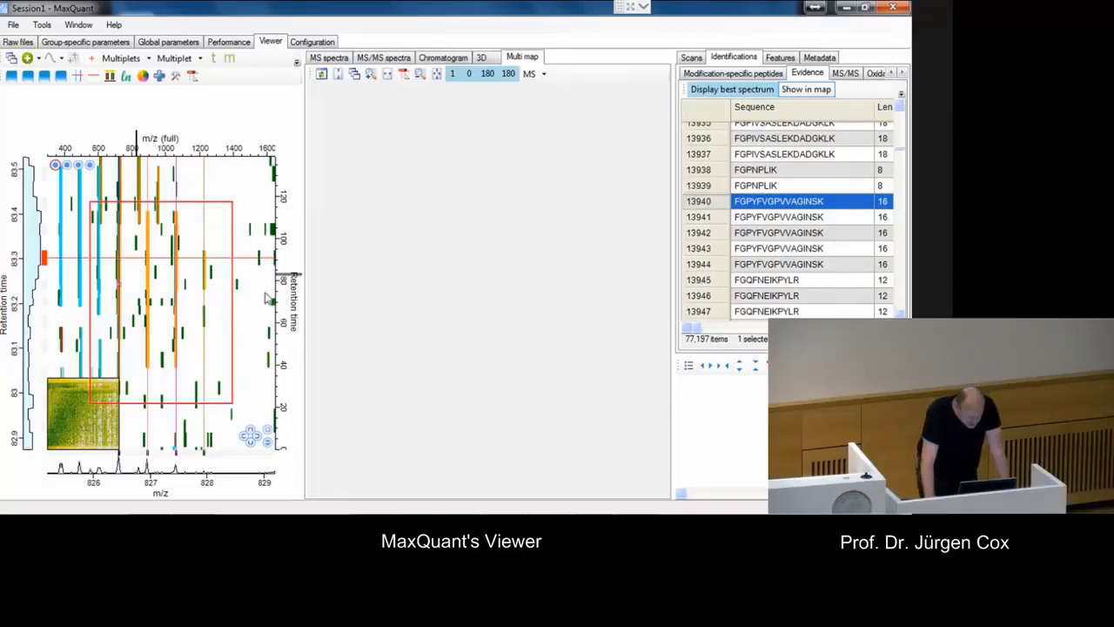
pyautogui.click(268, 445)
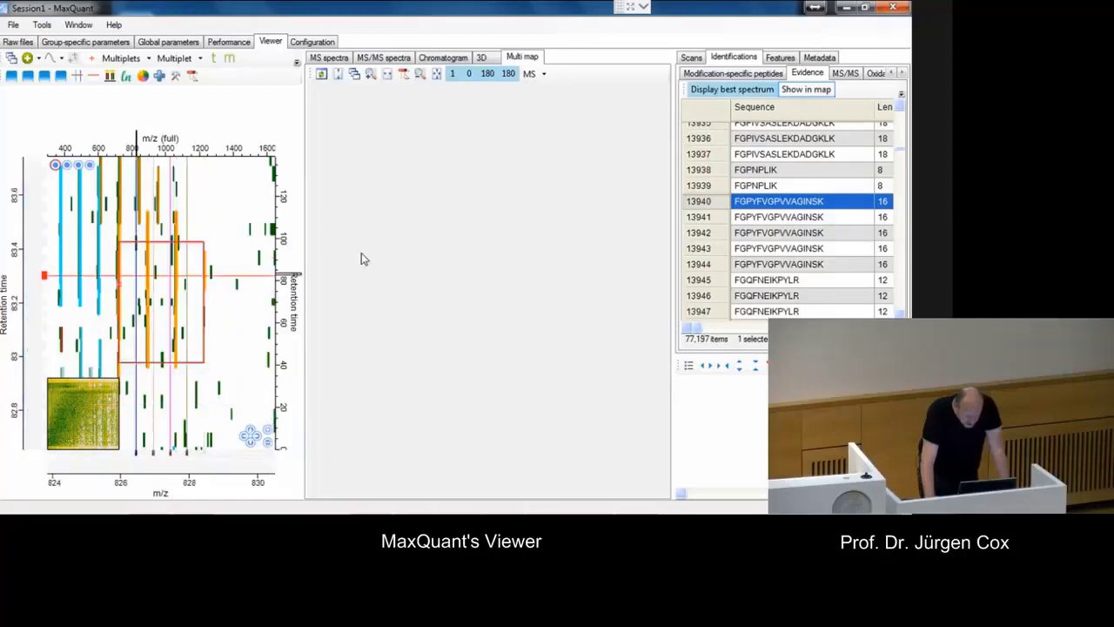
pyautogui.click(321, 76)
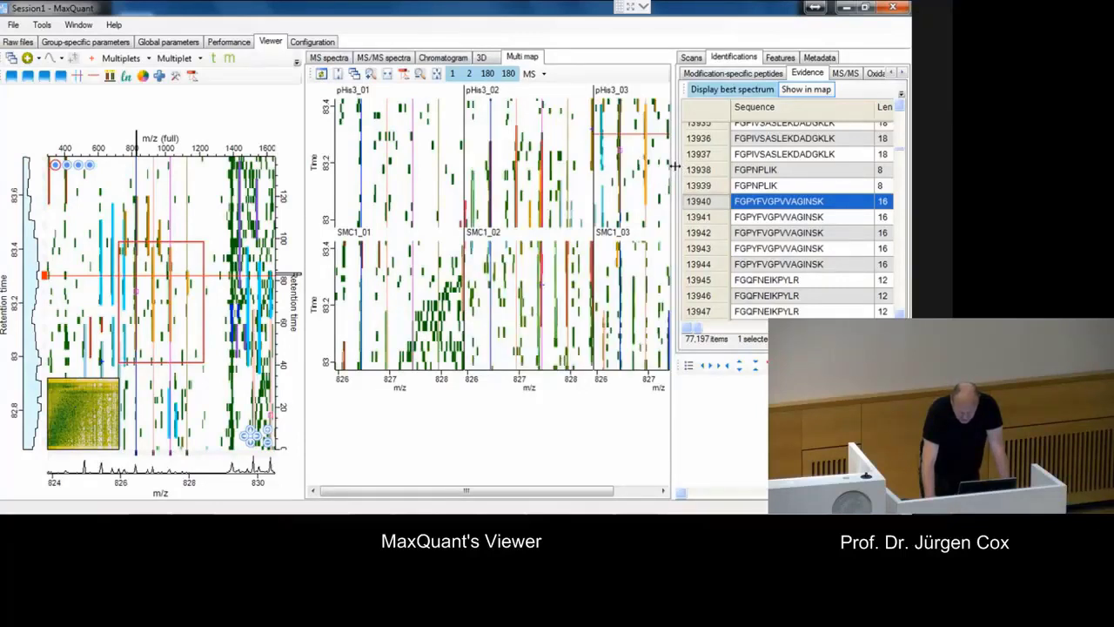
pyautogui.moveTo(675, 166); pyautogui.dragTo(788, 165)
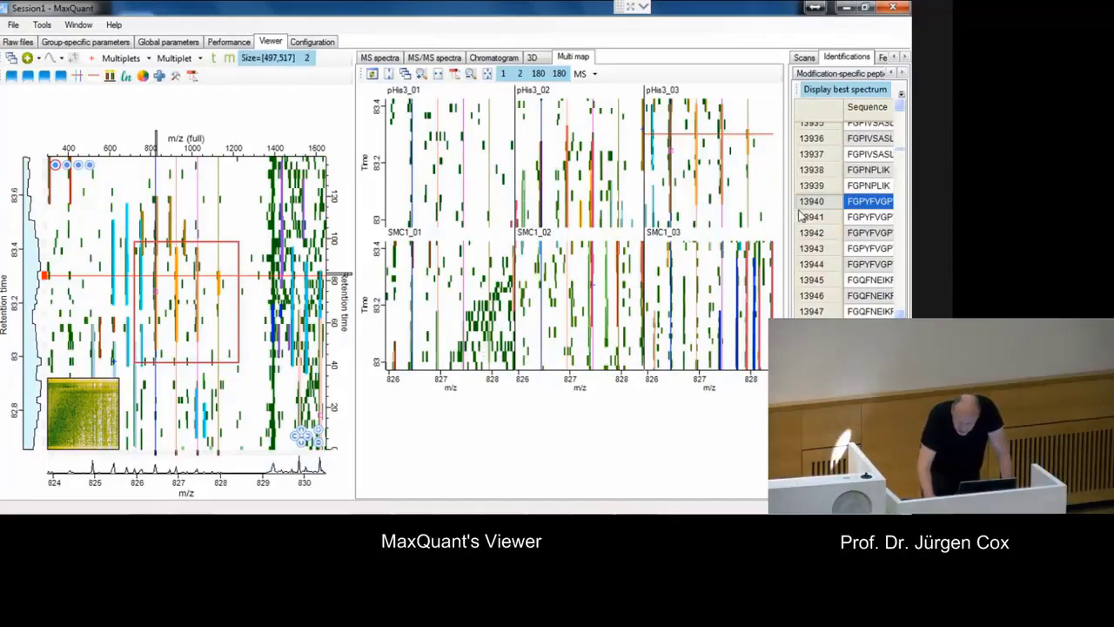
# Step: Sort the evidence entries by ascending Intensity in a widened identifications table and look for the highest intensities near the list's end
pyautogui.moveTo(786, 204); pyautogui.dragTo(630, 218)
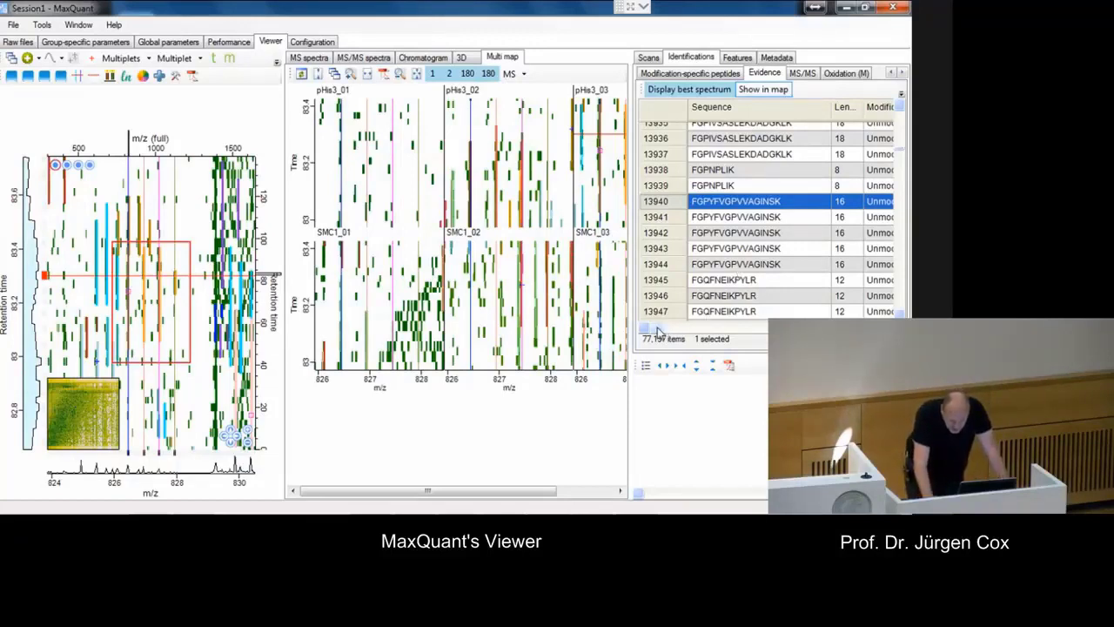
pyautogui.moveTo(657, 328); pyautogui.dragTo(809, 323)
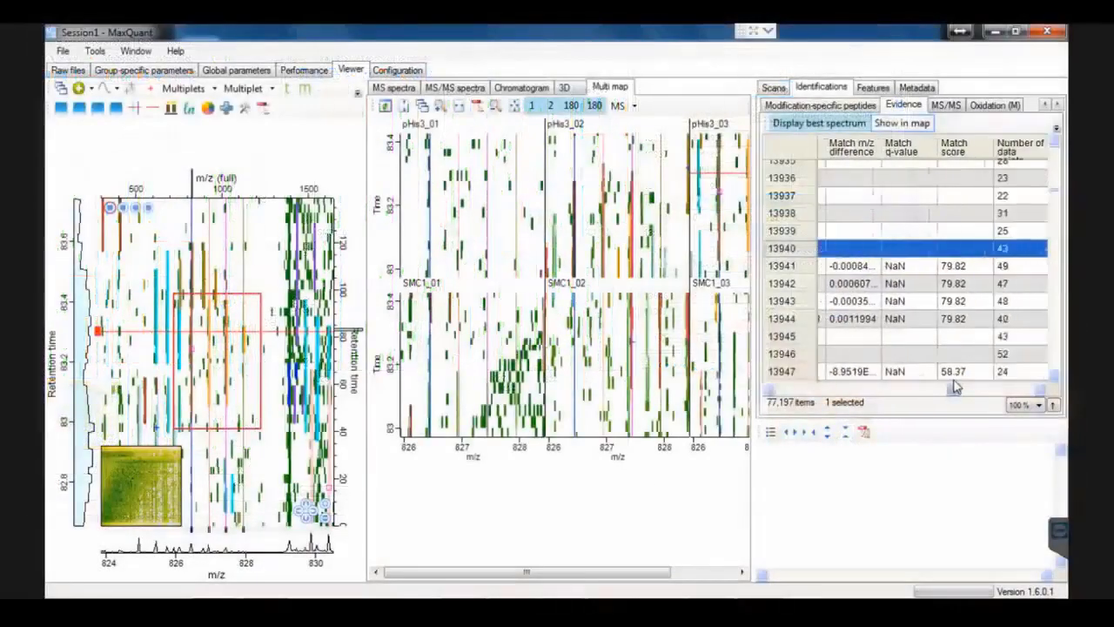
pyautogui.moveTo(956, 387); pyautogui.dragTo(1006, 384)
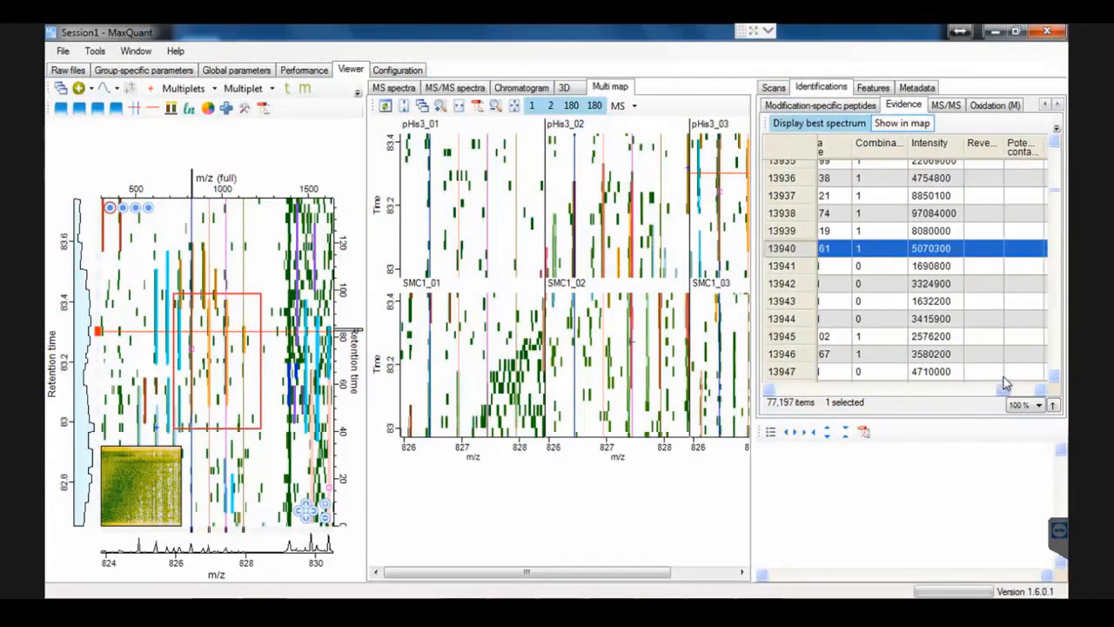
pyautogui.click(929, 144)
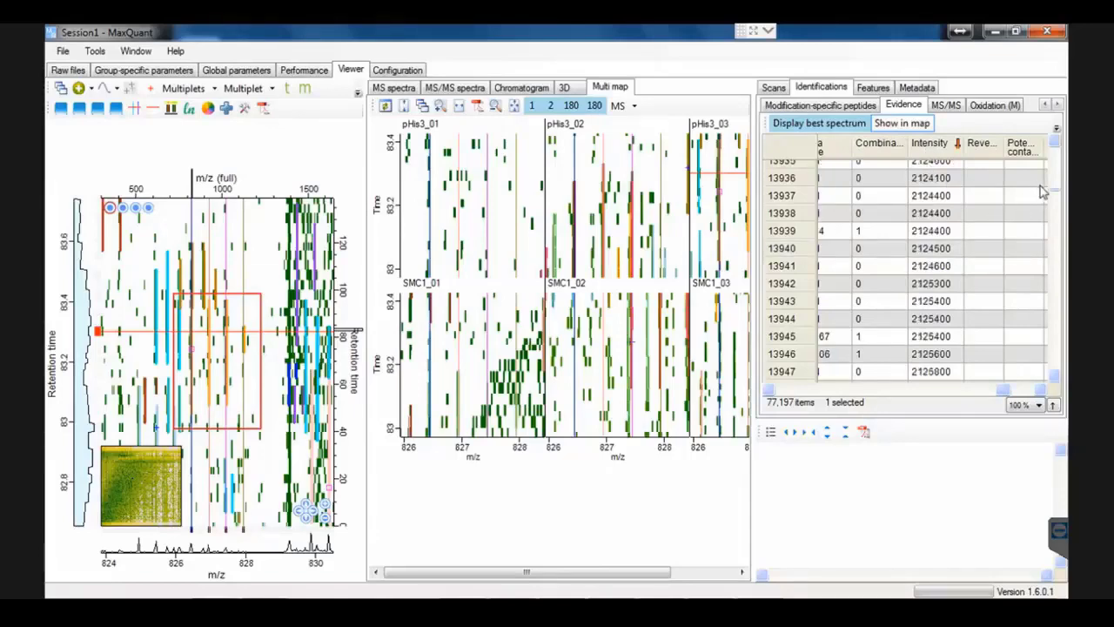
pyautogui.moveTo(1054, 197); pyautogui.dragTo(1063, 376)
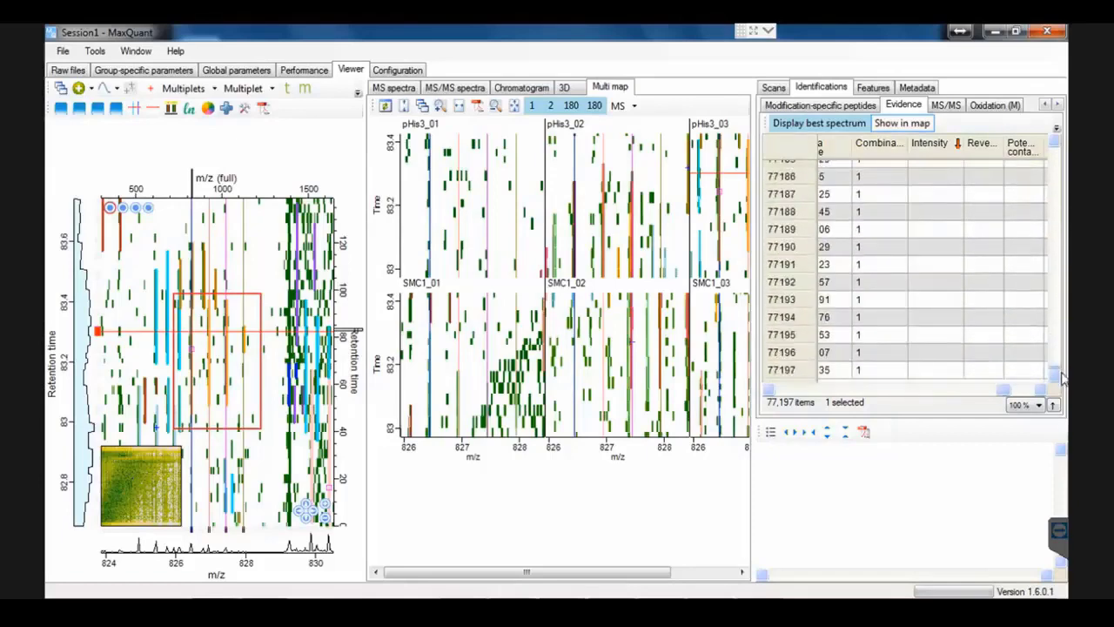
pyautogui.scroll(14, 1018, 309)
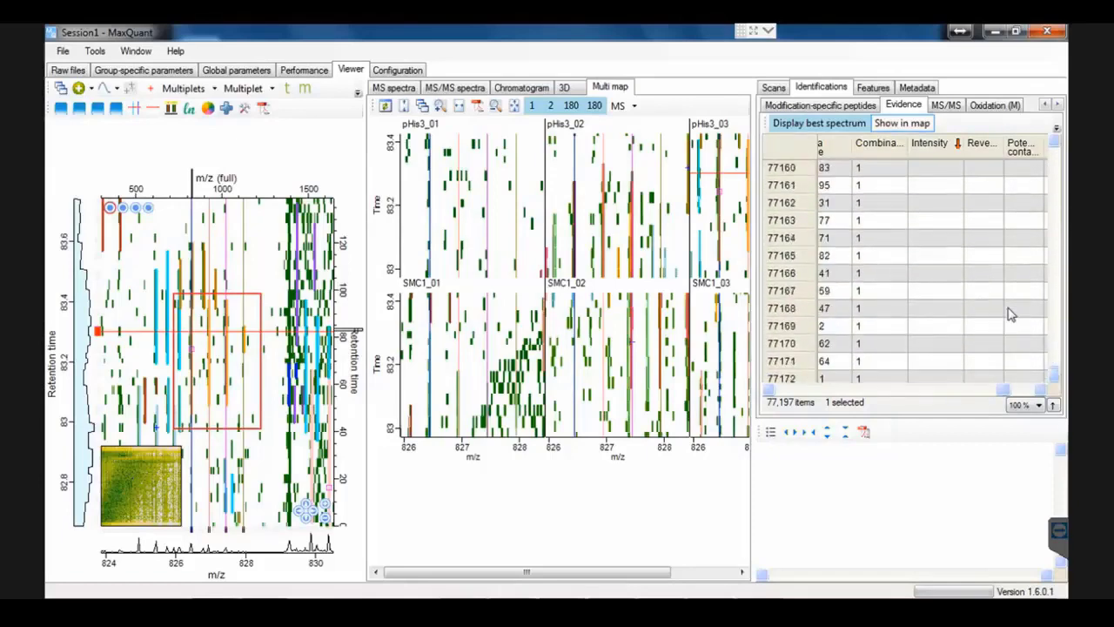